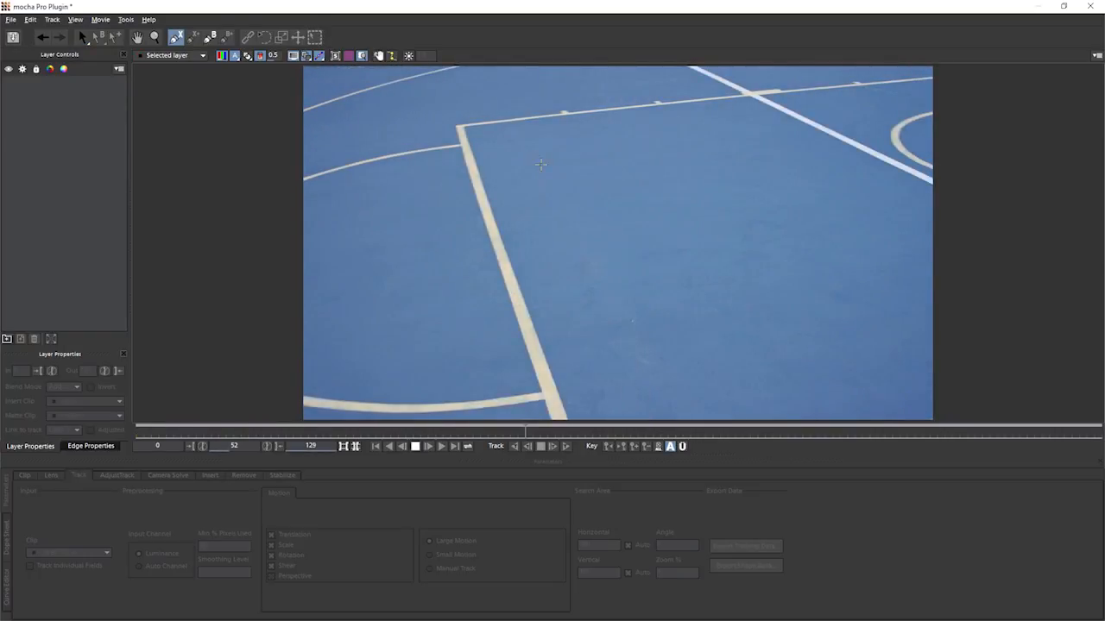
Draw a closed four-point X-Spline around the blue court area to the right of the thick cream line at frame 52
{"action": "left_click", "coordinate": [526, 167]}
{"action": "left_click", "coordinate": [718, 148]}
{"action": "left_click", "coordinate": [693, 380]}
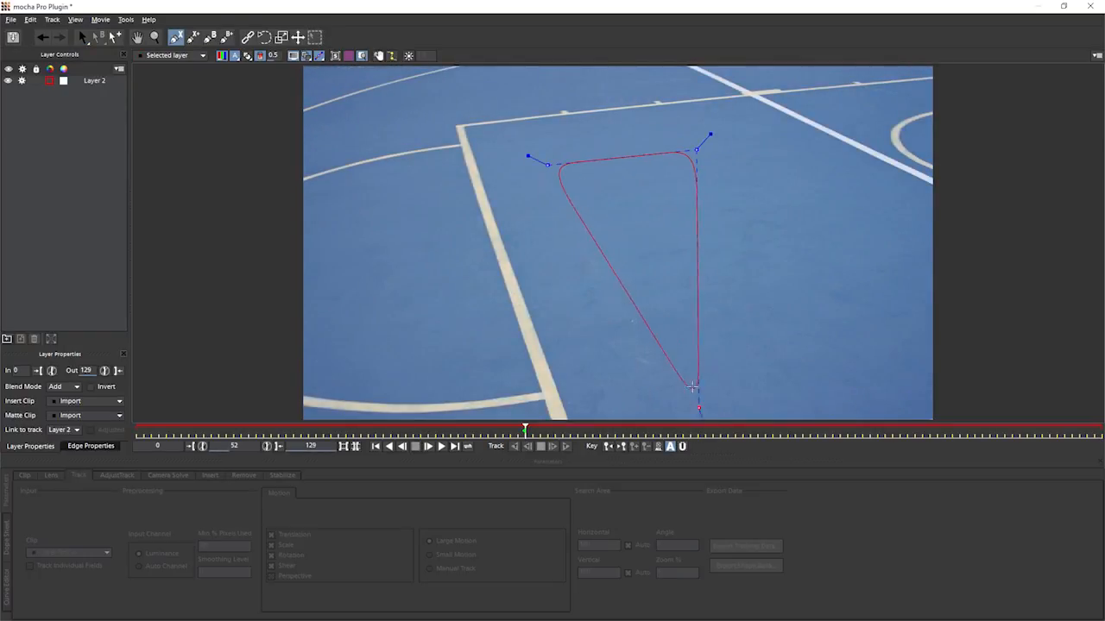
{"action": "left_click", "coordinate": [576, 363]}
{"action": "left_click", "coordinate": [553, 331]}
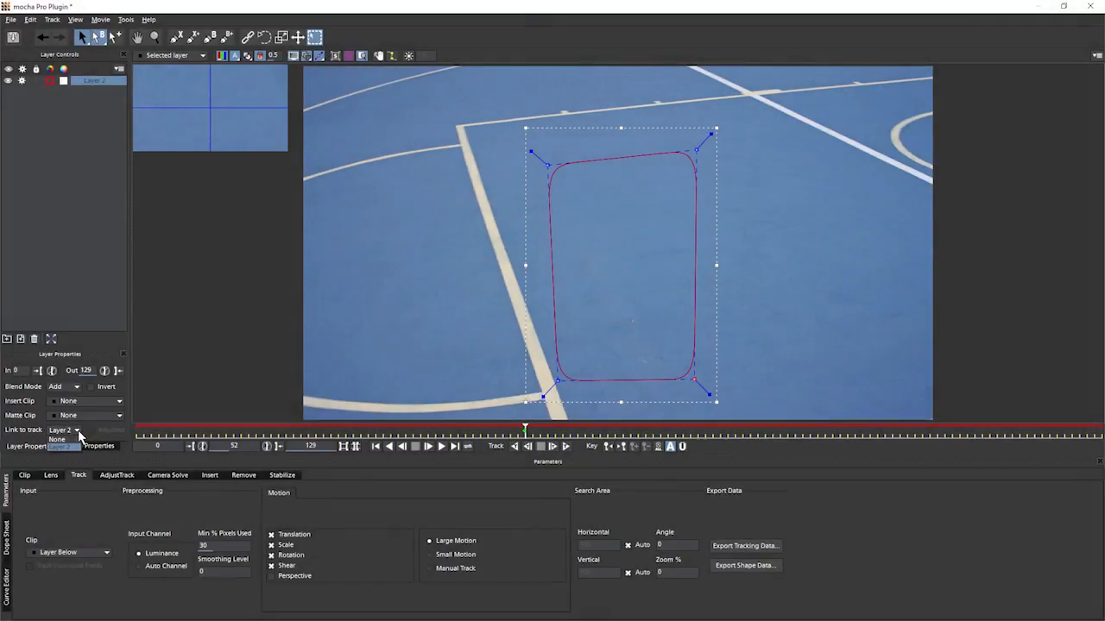
Unlink the new shape layer from its own track by setting its track link to None
{"action": "left_click", "coordinate": [76, 430]}
{"action": "left_click", "coordinate": [32, 439]}
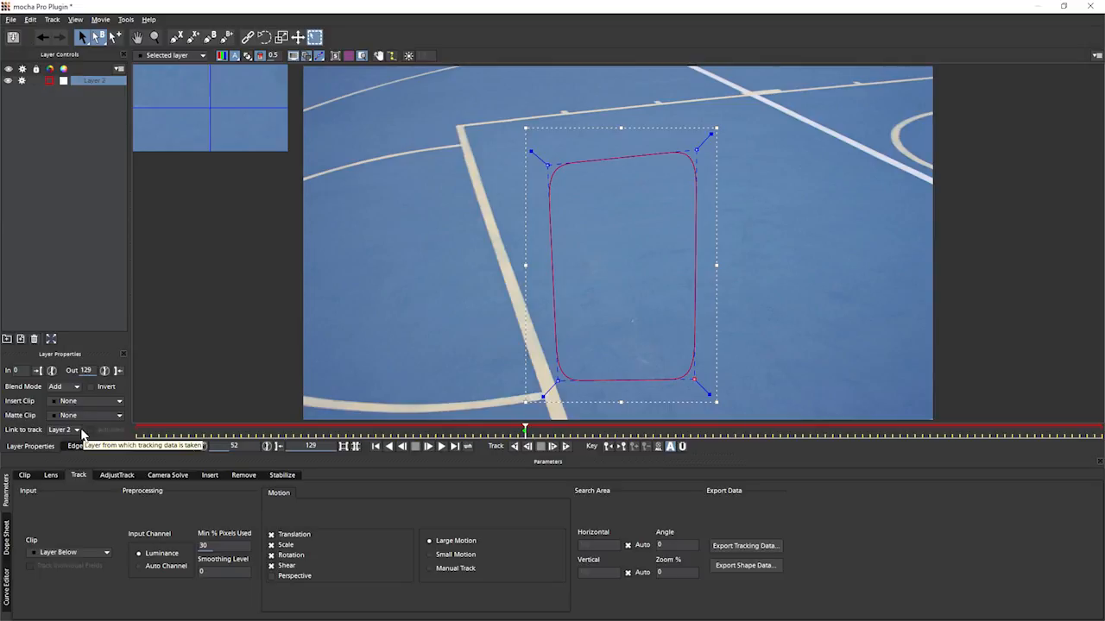
{"action": "left_click", "coordinate": [76, 432]}
{"action": "left_click", "coordinate": [78, 439]}
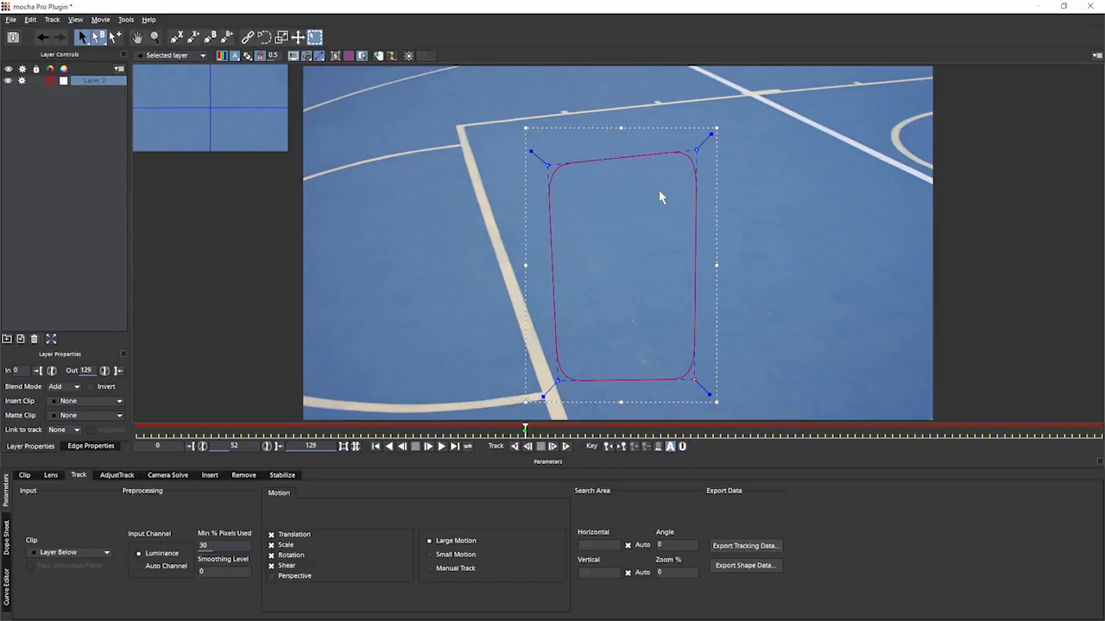
Move the spline over the corner of the cream court lines, then stretch it downward and widen it to the right
{"action": "left_click_drag", "start_coordinate": [621, 128], "coordinate": [531, 79]}
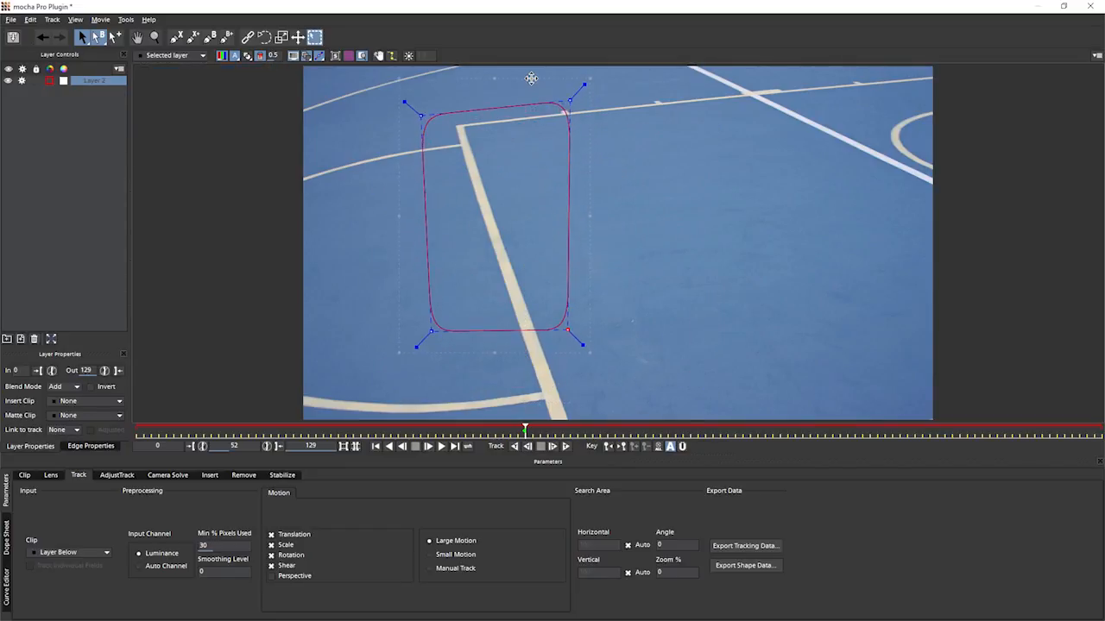
{"action": "left_click_drag", "start_coordinate": [494, 352], "coordinate": [499, 423]}
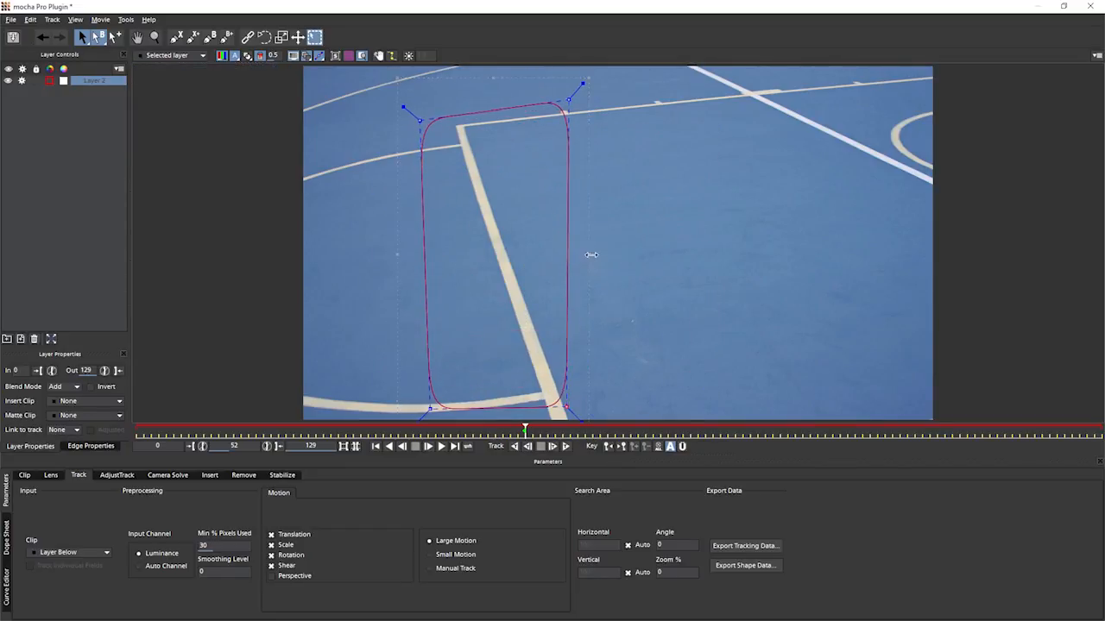
{"action": "left_click_drag", "start_coordinate": [592, 255], "coordinate": [624, 255]}
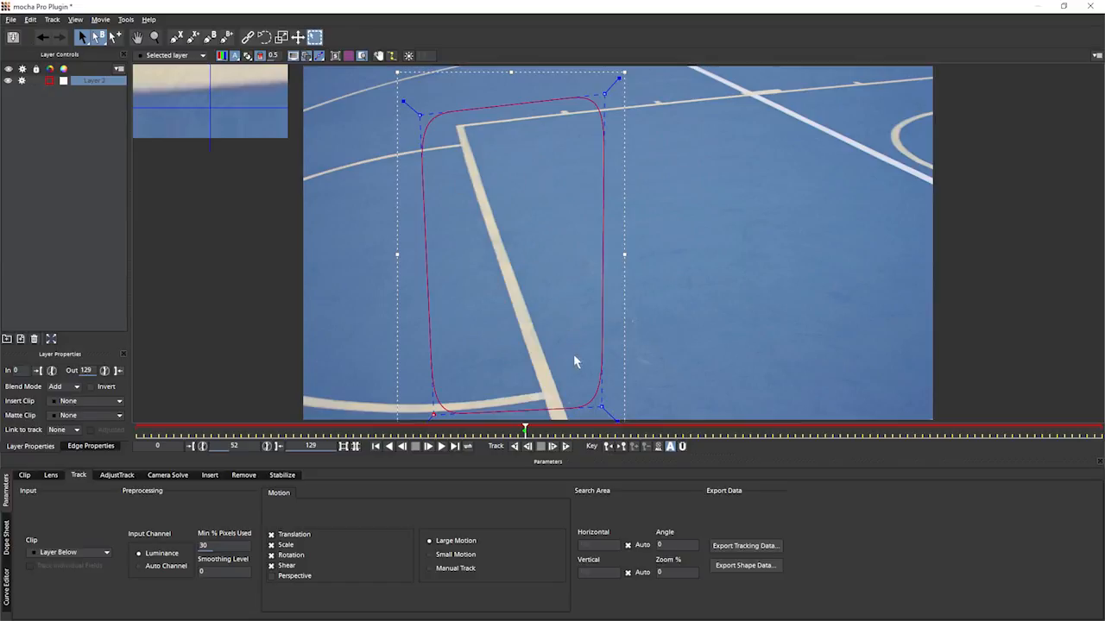
Rename the layer as "Unlink track"
{"action": "double_click", "coordinate": [96, 80]}
{"action": "type", "text": "Unlink trac"}
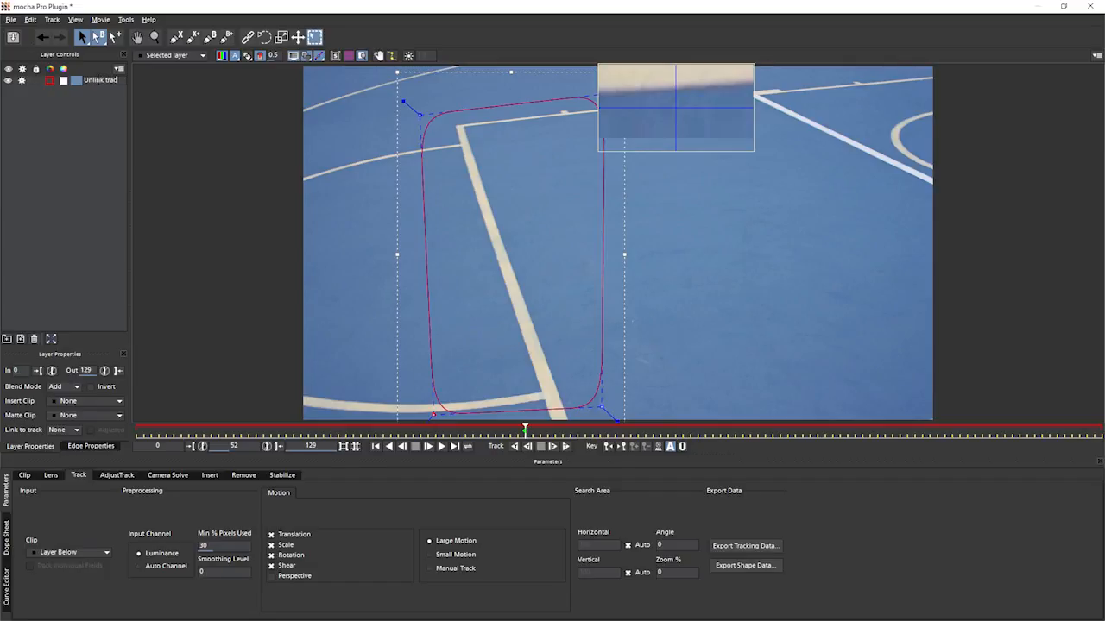
{"action": "type", "text": "k"}
{"action": "key", "text": "Return"}
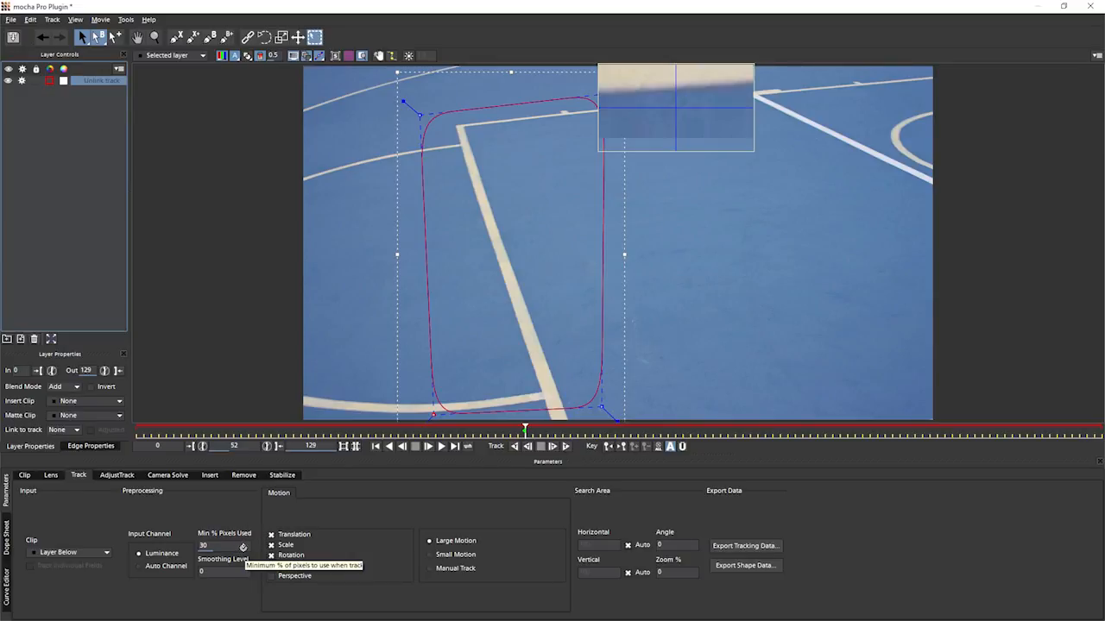
Enable Perspective motion and track the layer forward from frame 52, stopping at frame 71
{"action": "left_click", "coordinate": [289, 580]}
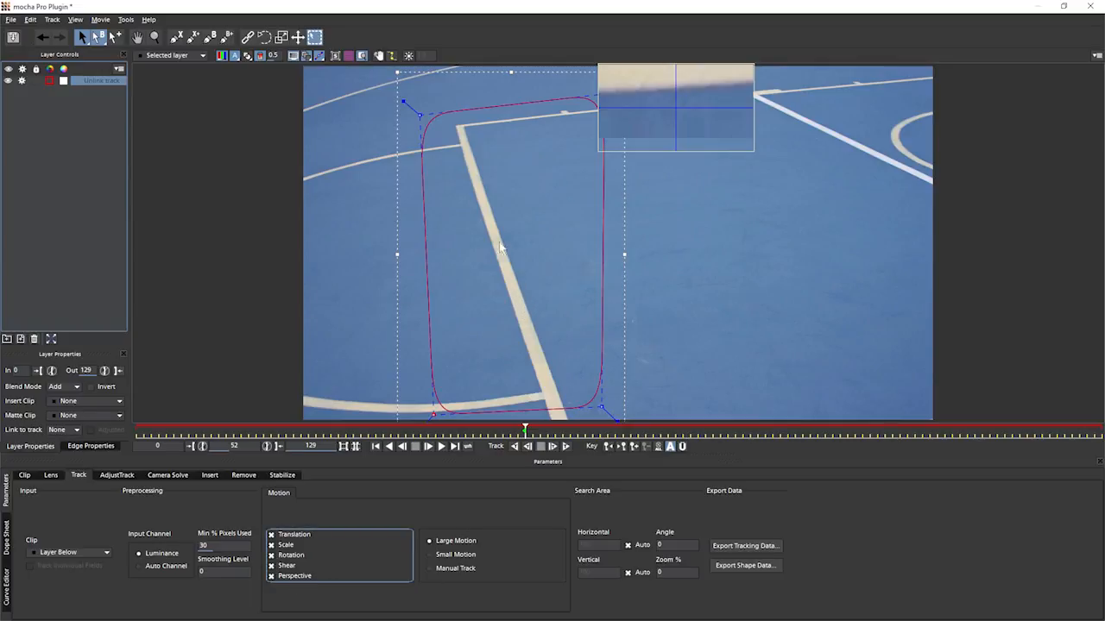
{"action": "left_click", "coordinate": [567, 447]}
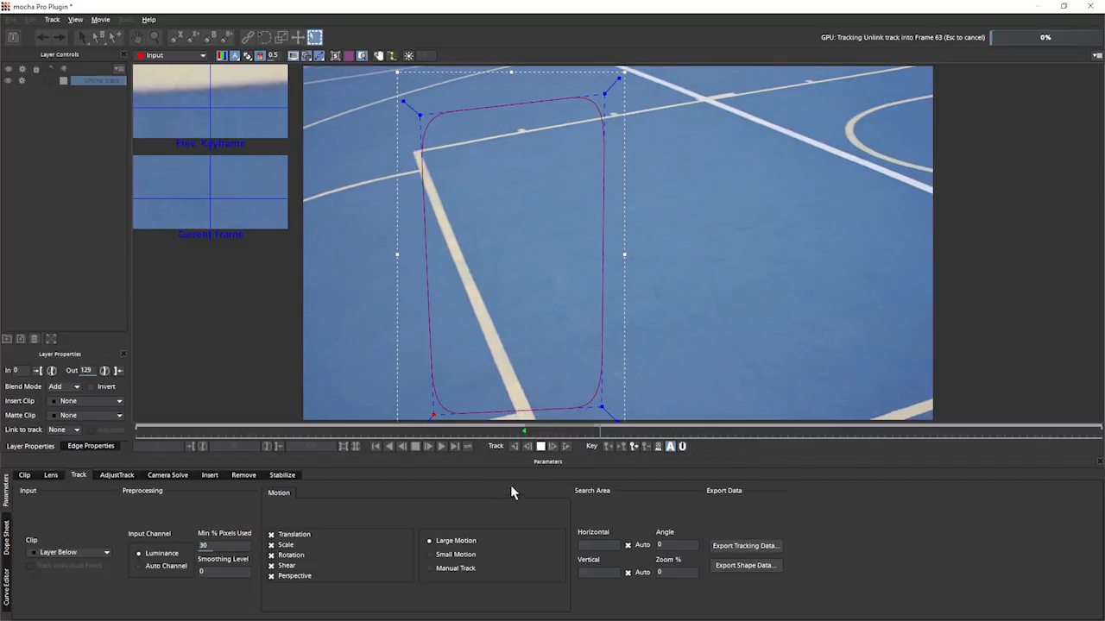
{"action": "left_click", "coordinate": [541, 446]}
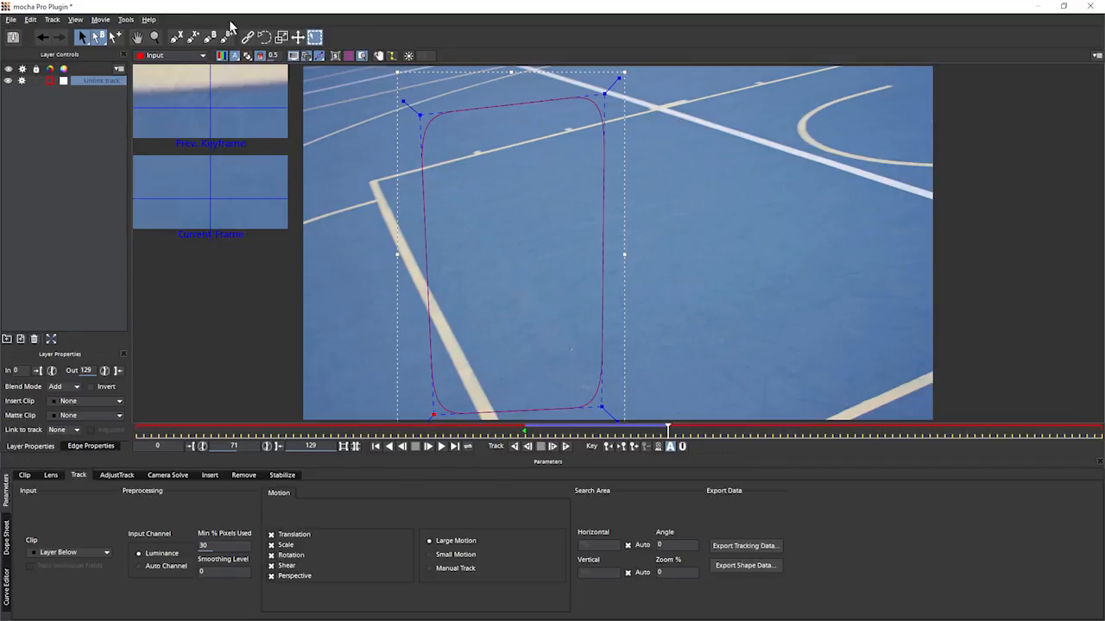
Display the planar surface and align its four corners with the cream and white court lines at frame 71
{"action": "left_click", "coordinate": [335, 56]}
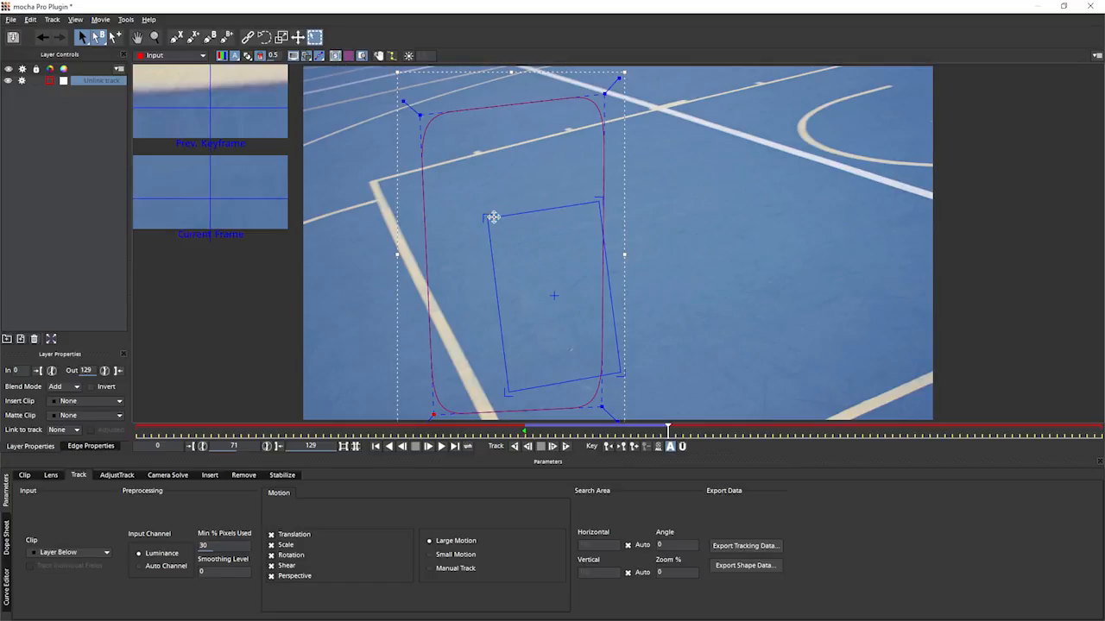
{"action": "left_click_drag", "start_coordinate": [488, 216], "coordinate": [375, 180]}
{"action": "left_click_drag", "start_coordinate": [598, 199], "coordinate": [656, 109]}
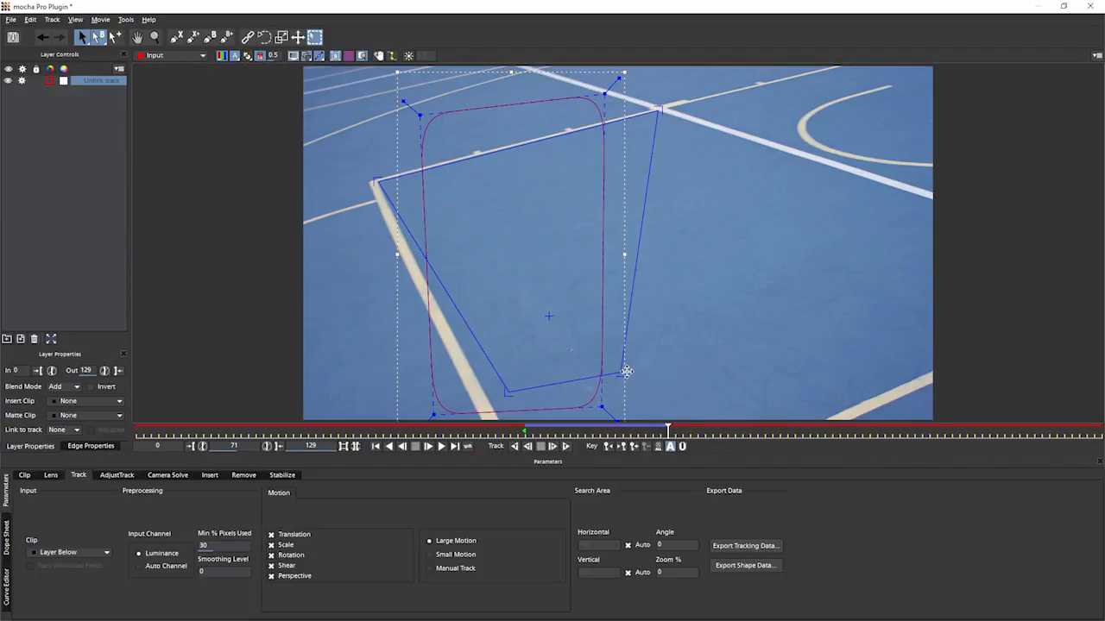
{"action": "left_click_drag", "start_coordinate": [621, 373], "coordinate": [864, 179]}
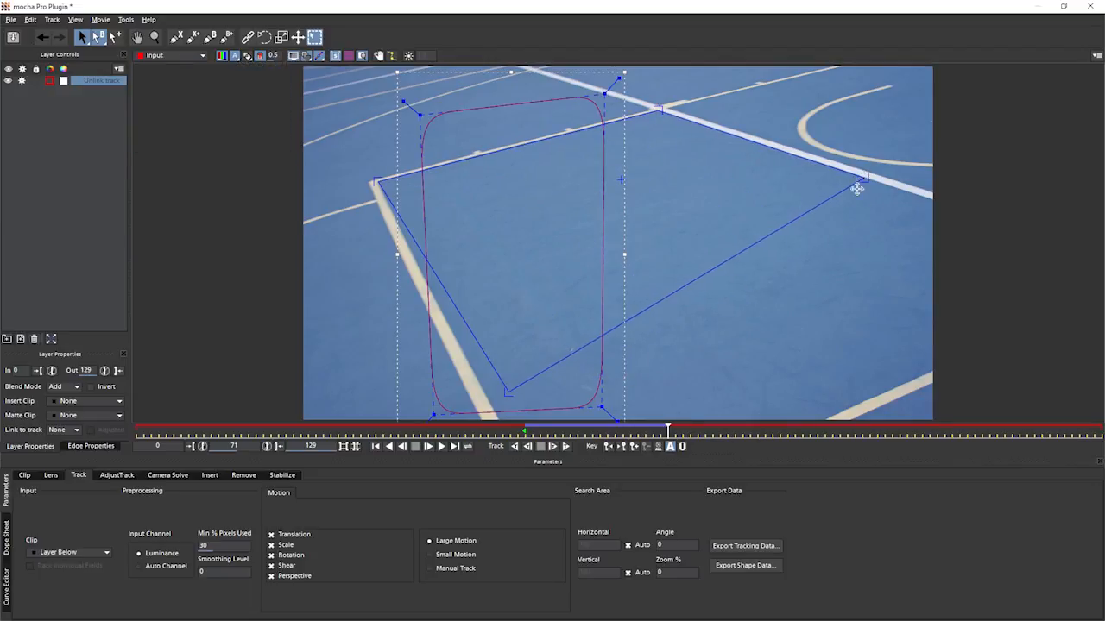
{"action": "left_click_drag", "start_coordinate": [504, 395], "coordinate": [473, 376]}
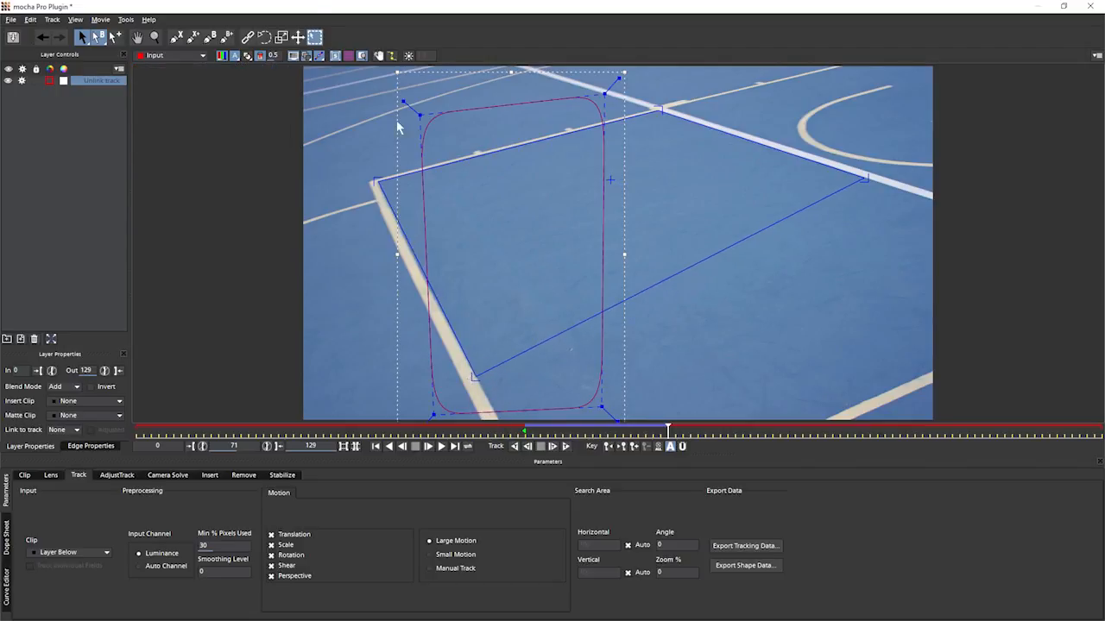
Display the perspective grid and fine-tune the surface corners so the grid follows the court lines
{"action": "left_click", "coordinate": [349, 55]}
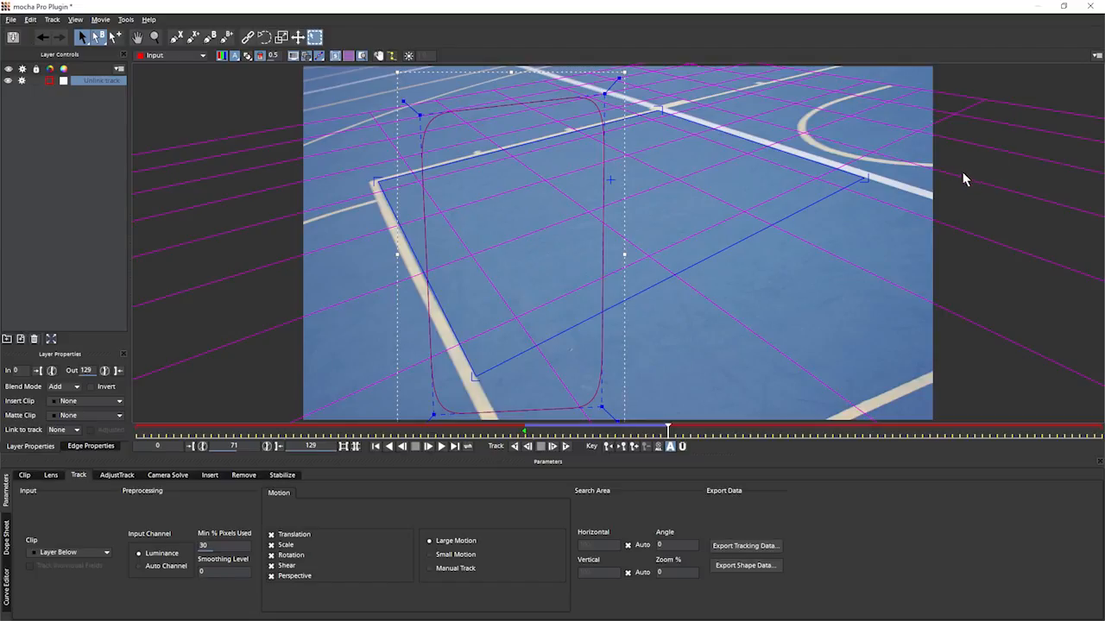
{"action": "left_click_drag", "start_coordinate": [864, 180], "coordinate": [830, 196]}
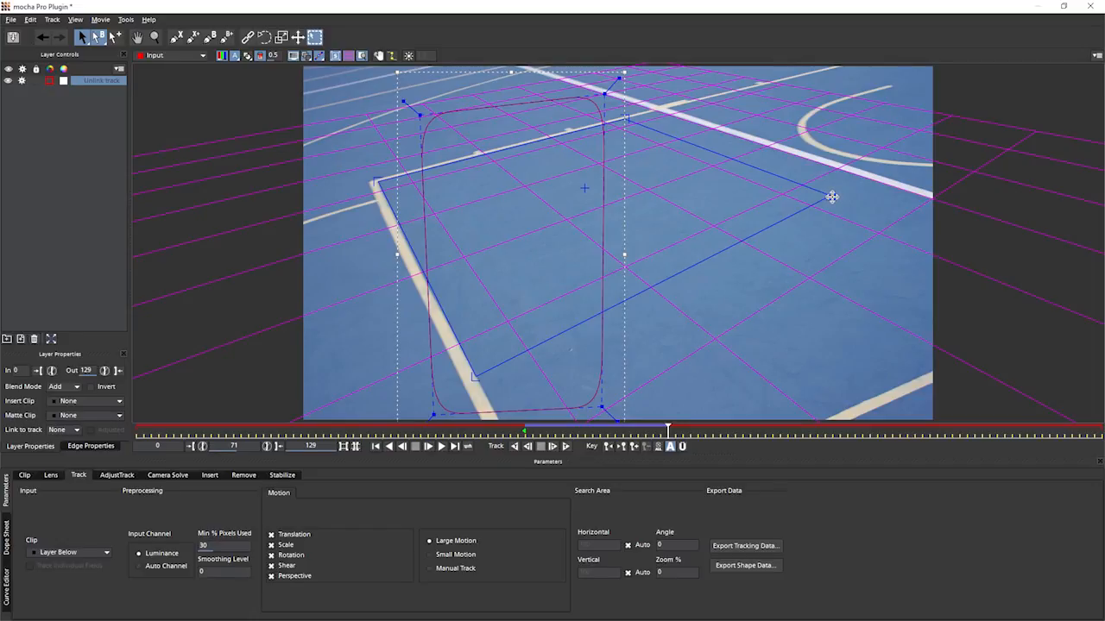
{"action": "left_click_drag", "start_coordinate": [829, 197], "coordinate": [830, 197]}
{"action": "left_click_drag", "start_coordinate": [749, 168], "coordinate": [768, 148]}
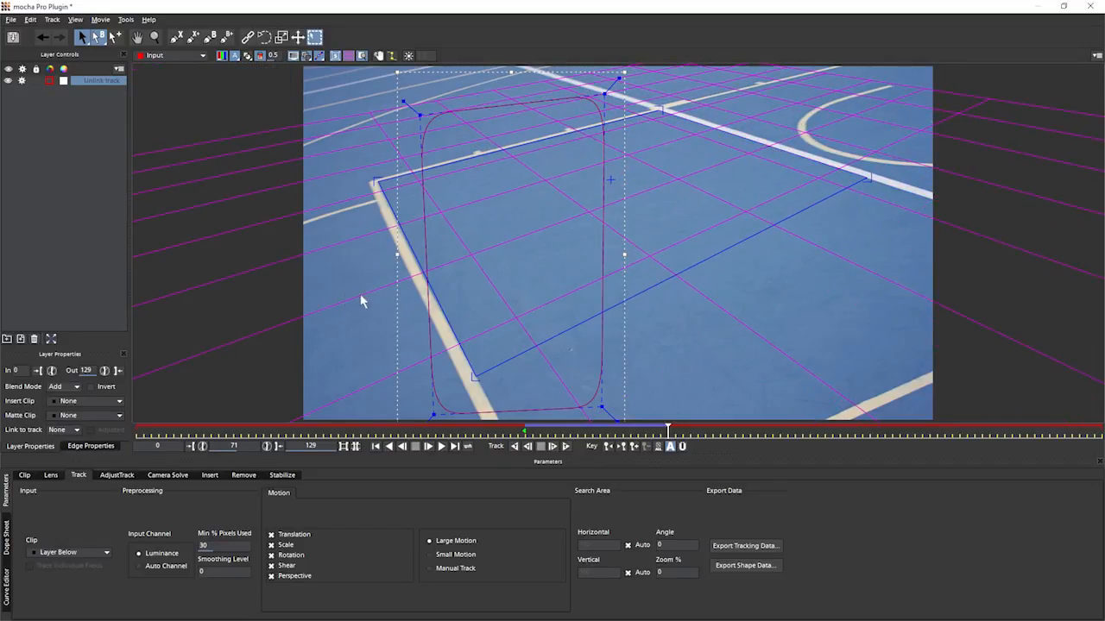
{"action": "mouse_move", "coordinate": [450, 326]}
{"action": "left_mouse_down"}
{"action": "mouse_move", "coordinate": [374, 353]}
{"action": "mouse_move", "coordinate": [533, 291]}
{"action": "mouse_move", "coordinate": [450, 329]}
{"action": "left_mouse_up"}
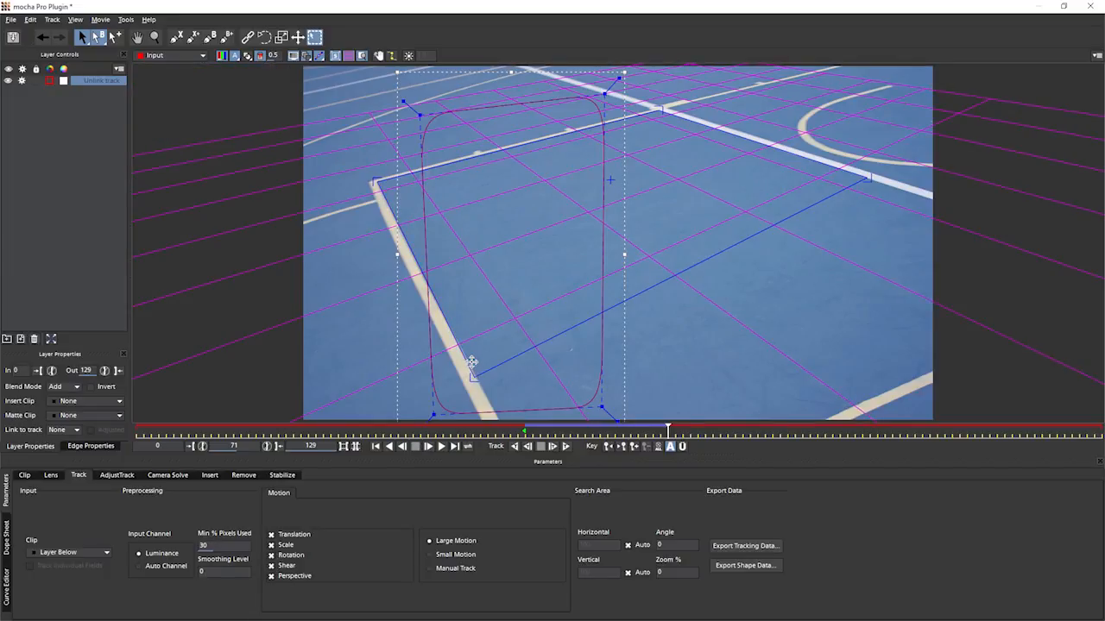
{"action": "left_click_drag", "start_coordinate": [473, 378], "coordinate": [474, 376]}
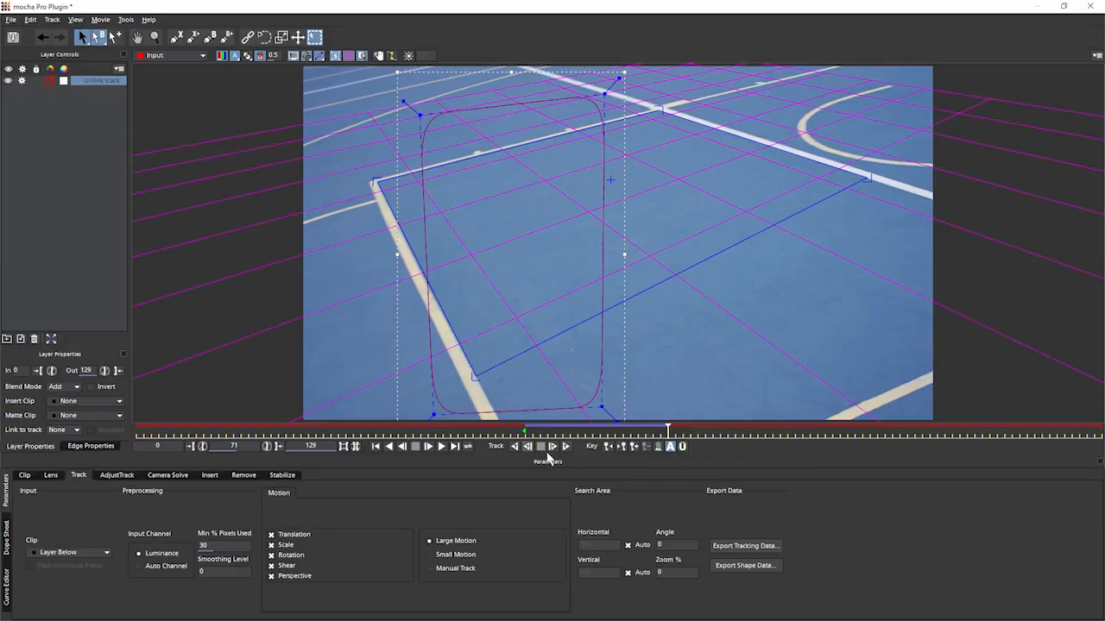
Track the layer forward to frame 129, then return to frame 52 and track backward to frame 0
{"action": "left_click", "coordinate": [565, 446]}
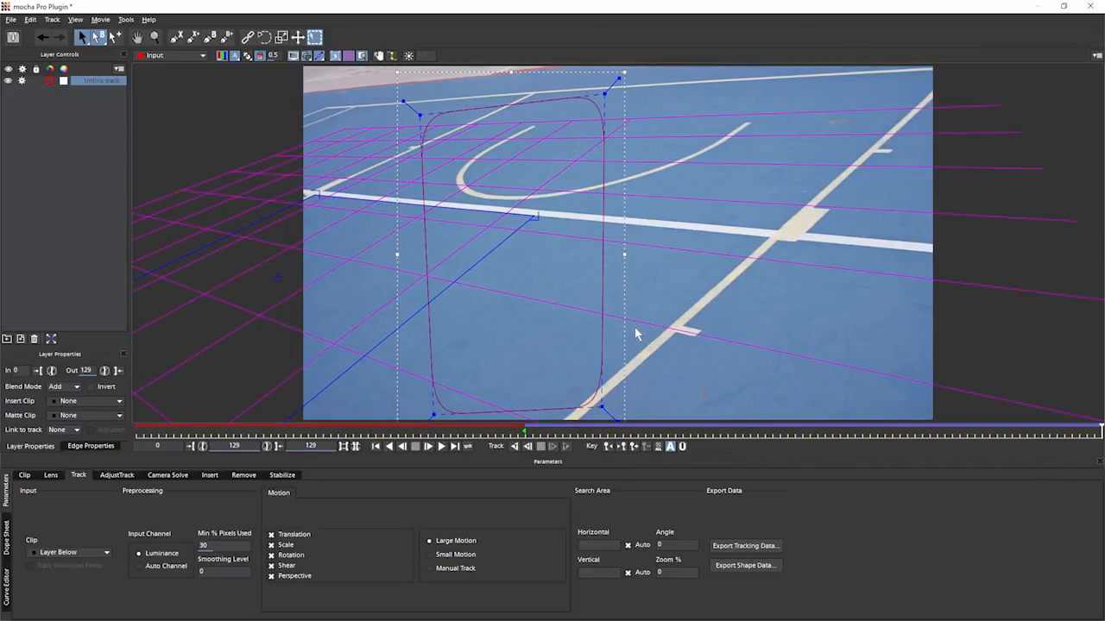
{"action": "left_click_drag", "start_coordinate": [1083, 426], "coordinate": [524, 427]}
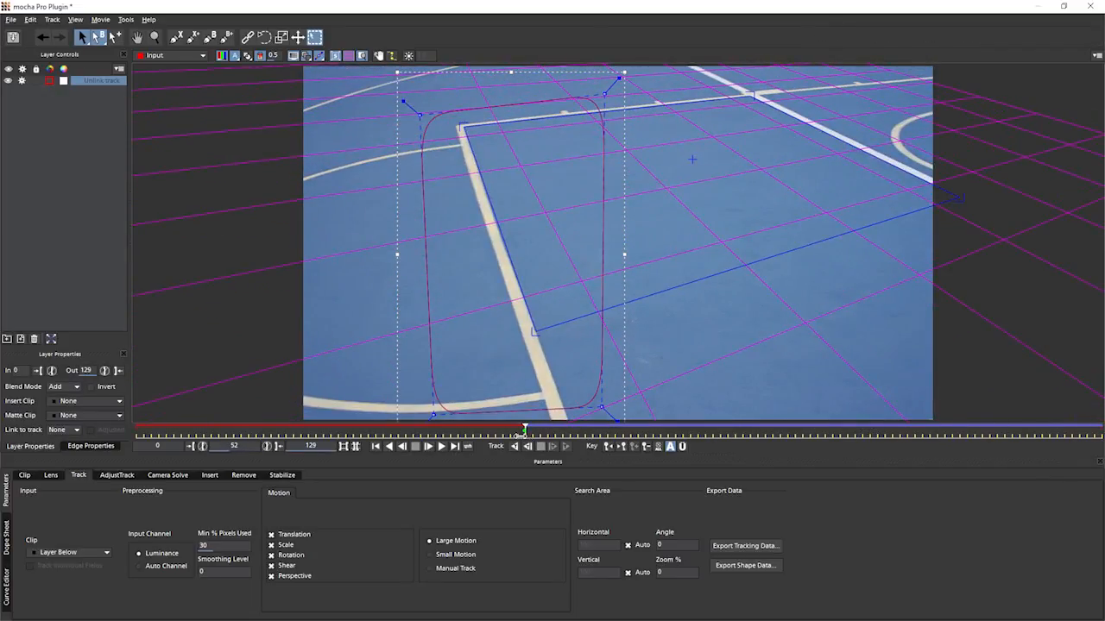
{"action": "left_click", "coordinate": [527, 446]}
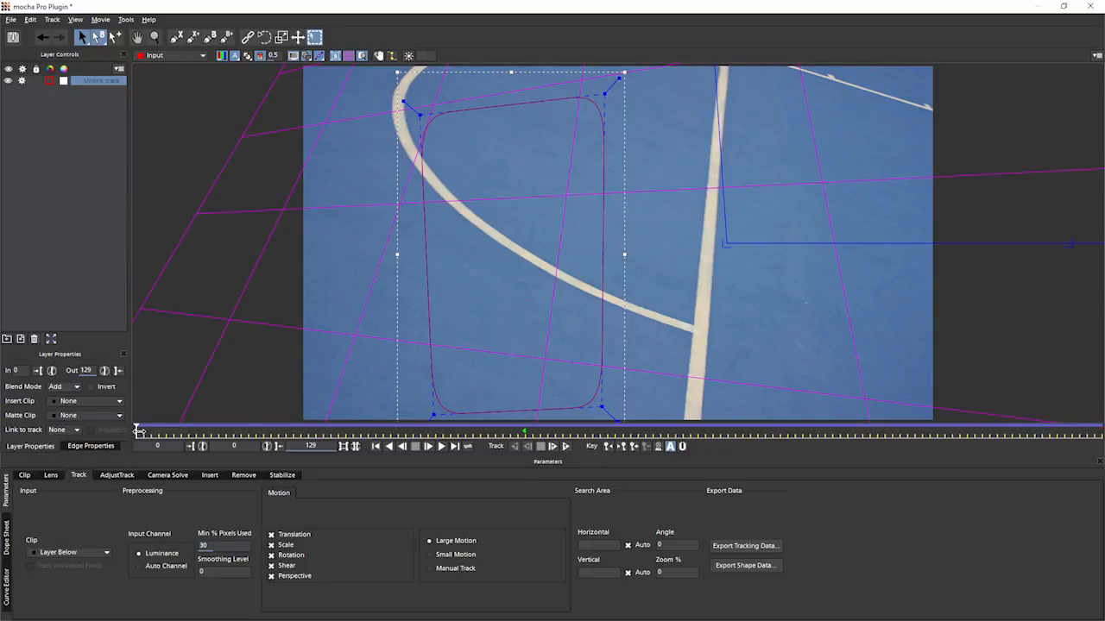
Scrub between frames 0 and 21 to check how the surface and grid follow the court lines
{"action": "left_click_drag", "start_coordinate": [138, 432], "coordinate": [287, 441]}
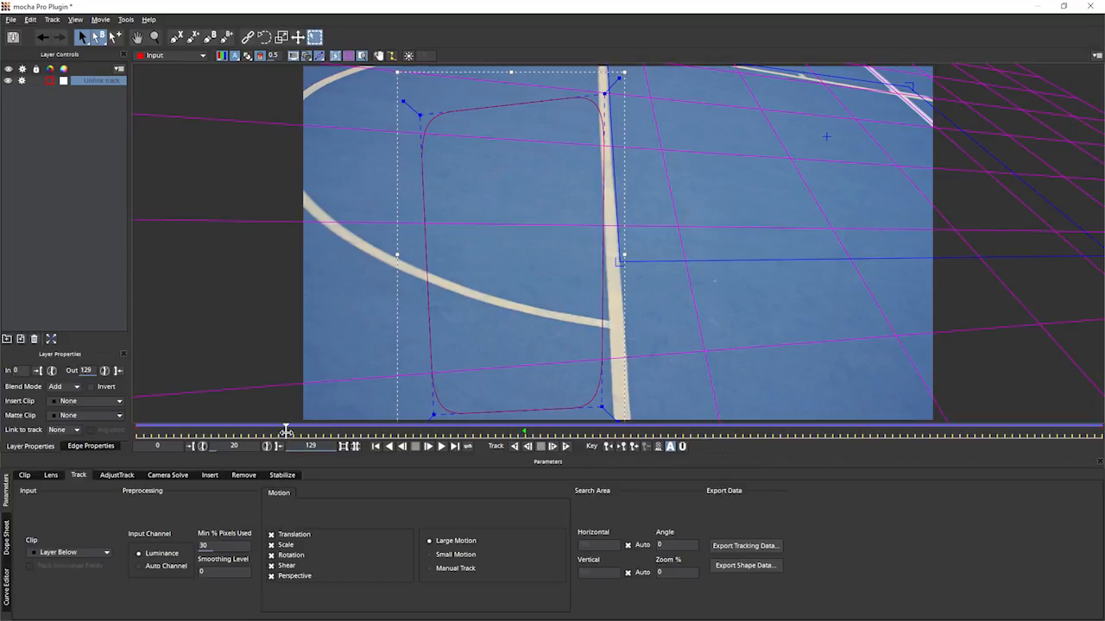
{"action": "left_click_drag", "start_coordinate": [285, 431], "coordinate": [223, 430]}
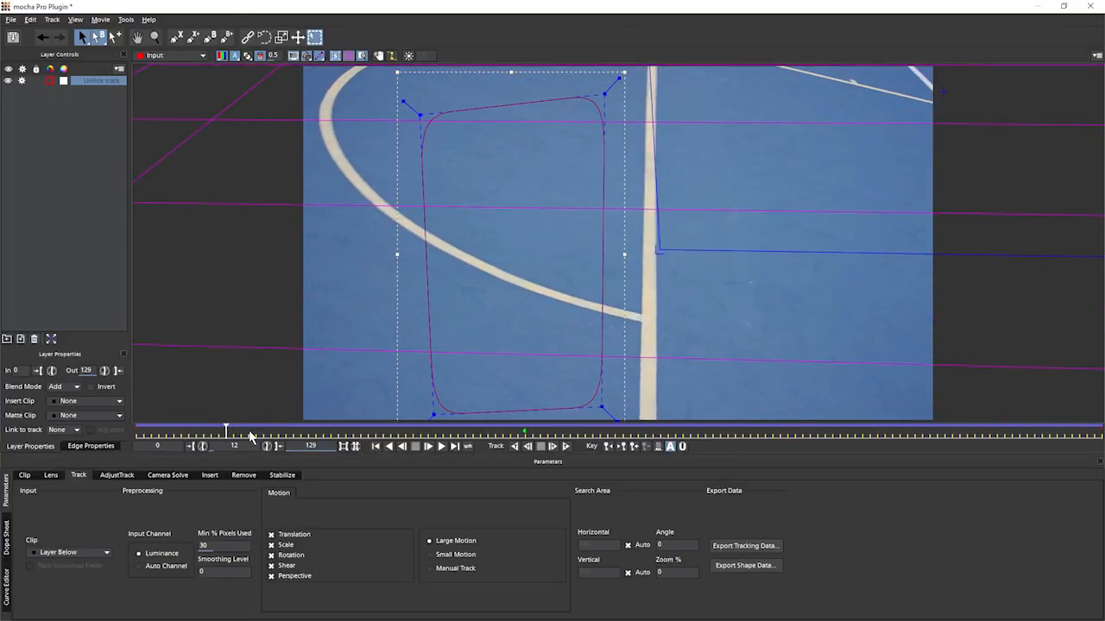
{"action": "left_click_drag", "start_coordinate": [226, 431], "coordinate": [286, 428]}
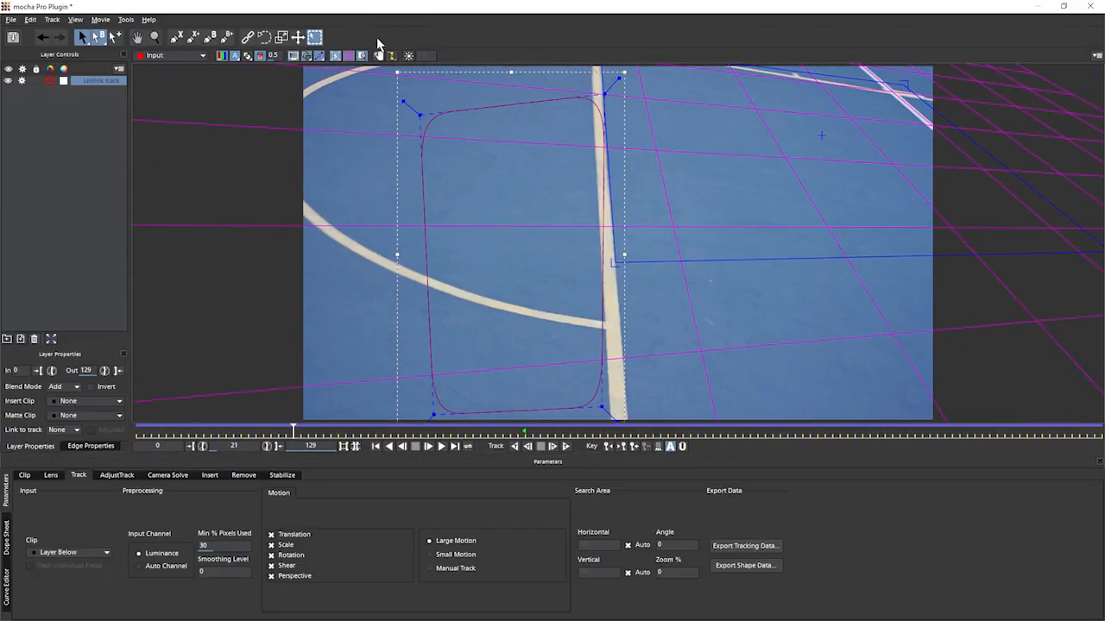
Go to frame 39, checking the surface against the court lines, and leave the grid and planar surface hidden
{"action": "left_click", "coordinate": [348, 56]}
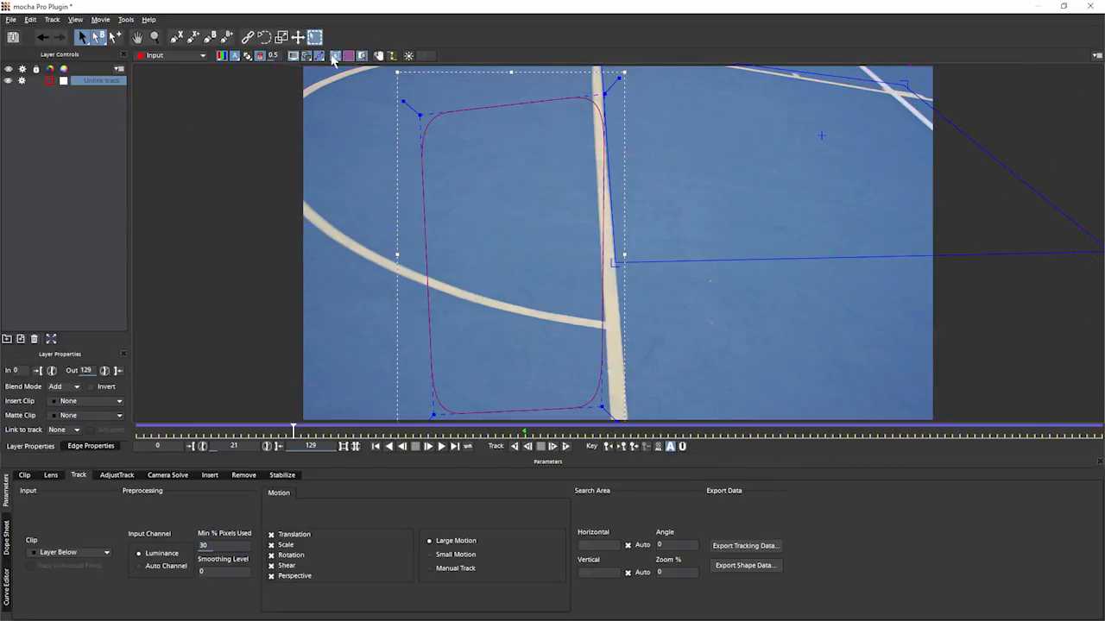
{"action": "left_click_drag", "start_coordinate": [292, 429], "coordinate": [361, 429]}
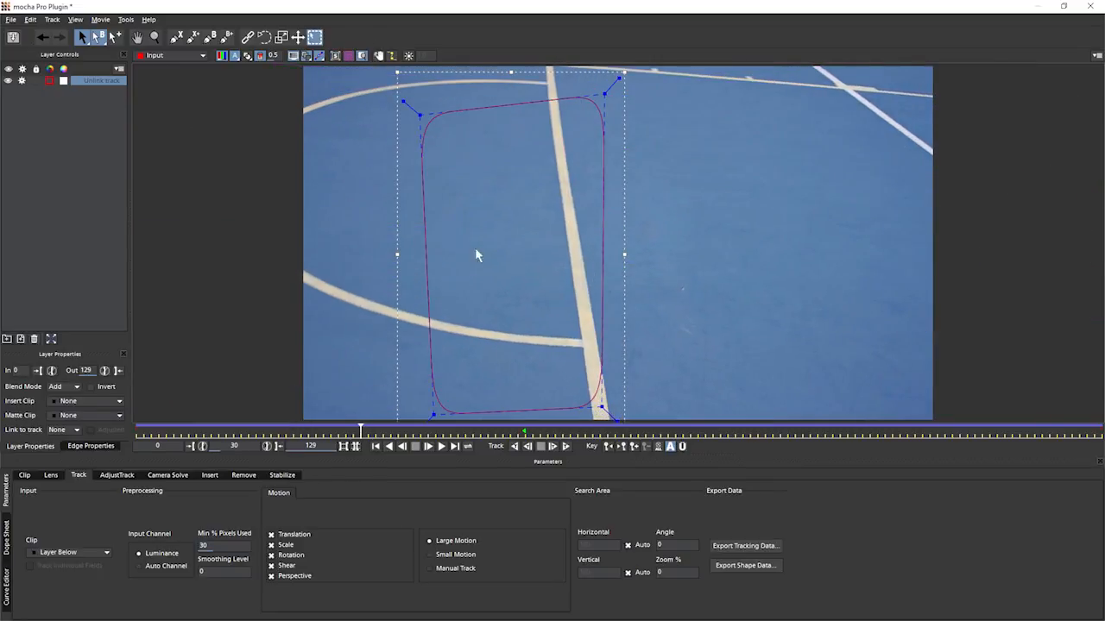
{"action": "left_click", "coordinate": [335, 57]}
{"action": "left_click_drag", "start_coordinate": [361, 430], "coordinate": [429, 433]}
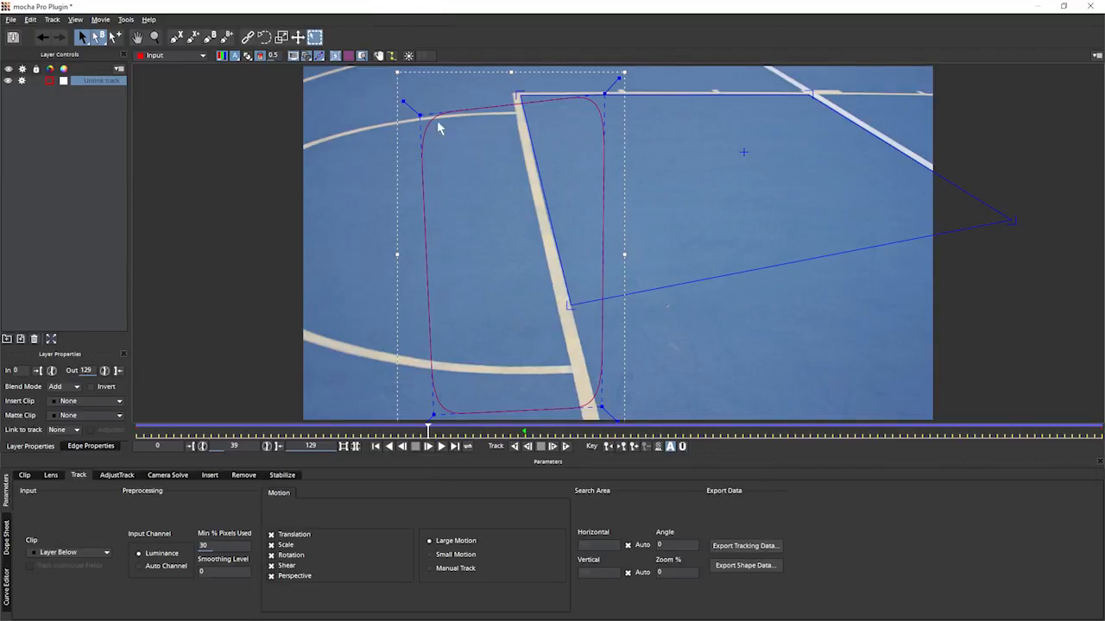
{"action": "left_click", "coordinate": [335, 57]}
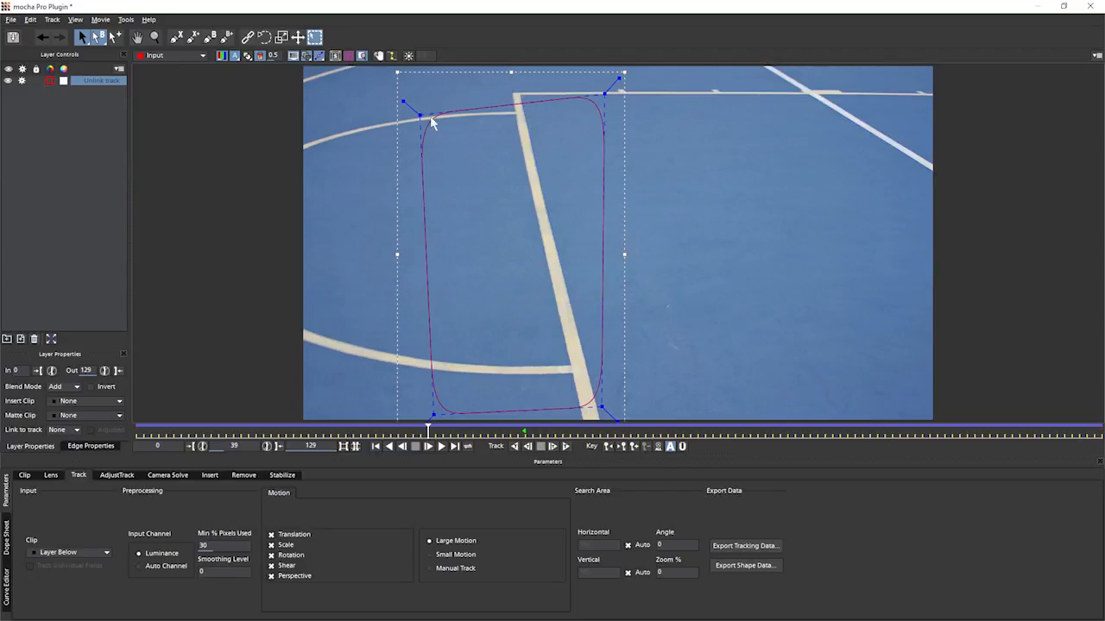
Reshape the spline at frame 39 by extending it upward, widening its right side and pulling its left edge slightly inward
{"action": "left_click_drag", "start_coordinate": [511, 72], "coordinate": [507, 38]}
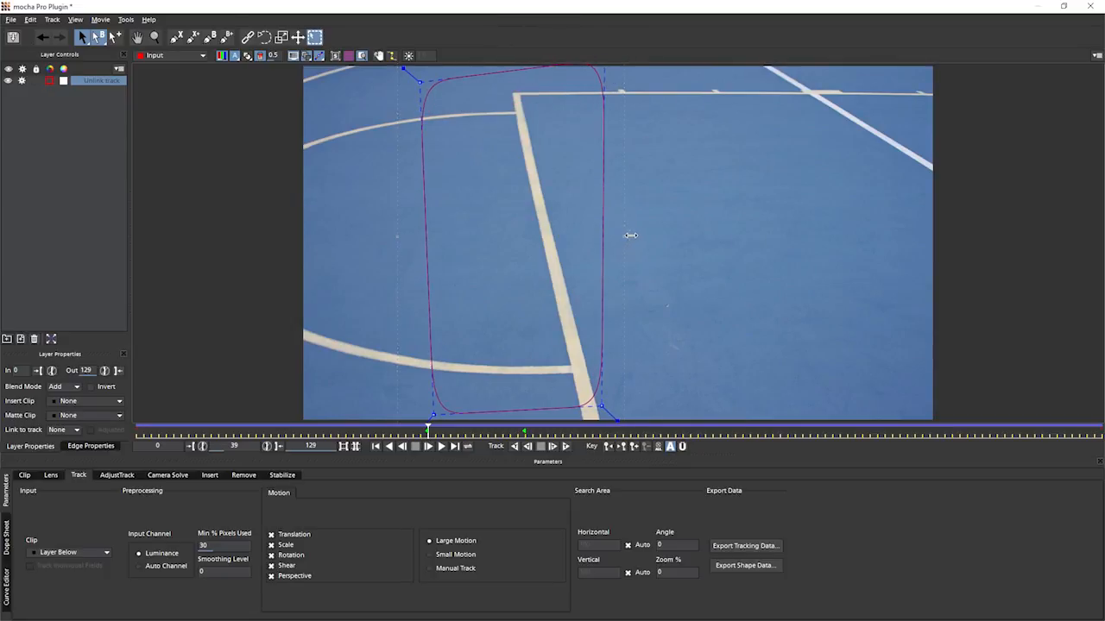
{"action": "left_click_drag", "start_coordinate": [631, 234], "coordinate": [688, 237]}
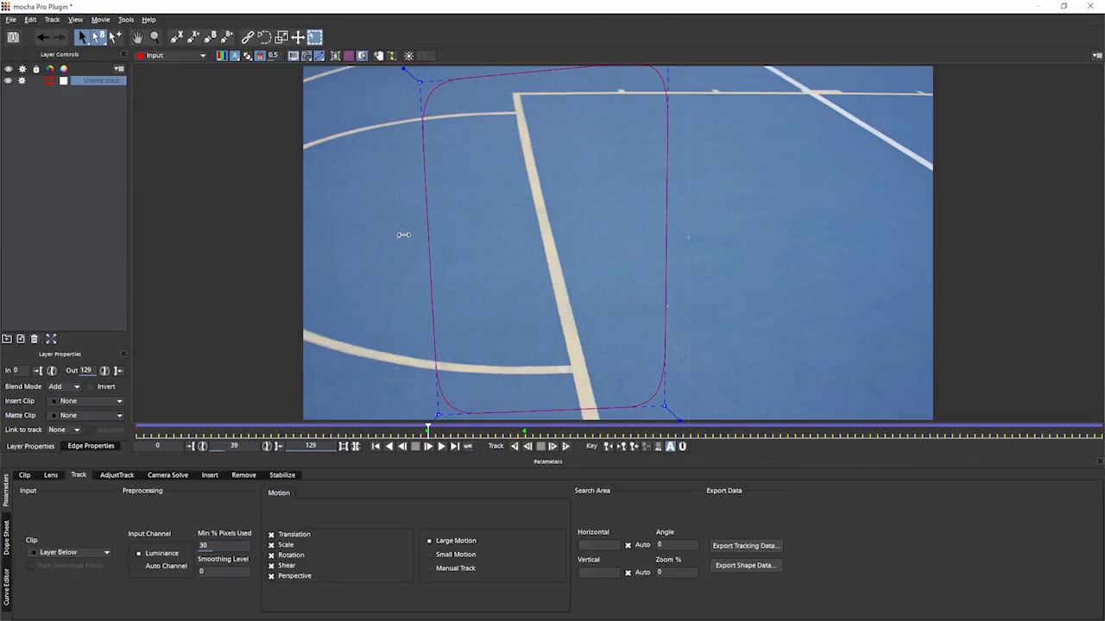
{"action": "left_click_drag", "start_coordinate": [403, 234], "coordinate": [411, 236]}
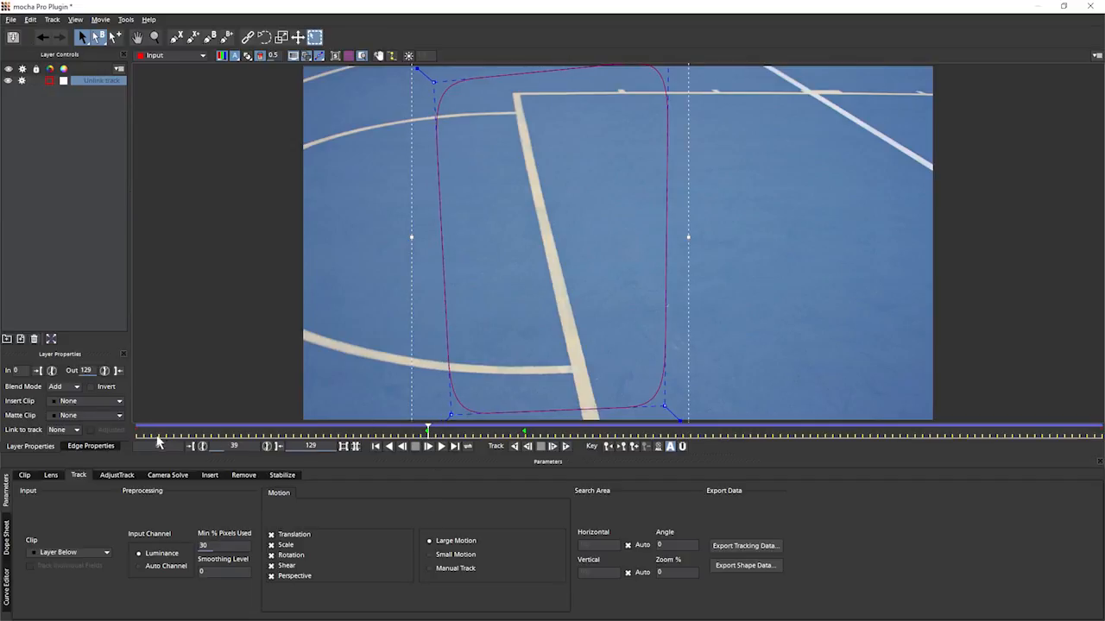
Delete the layer's tracking keyframes from frames 0 to 38 in the Dope Sheet and track backward from frame 39 to about frame 6
{"action": "left_click", "coordinate": [7, 539]}
{"action": "left_click_drag", "start_coordinate": [677, 499], "coordinate": [138, 478]}
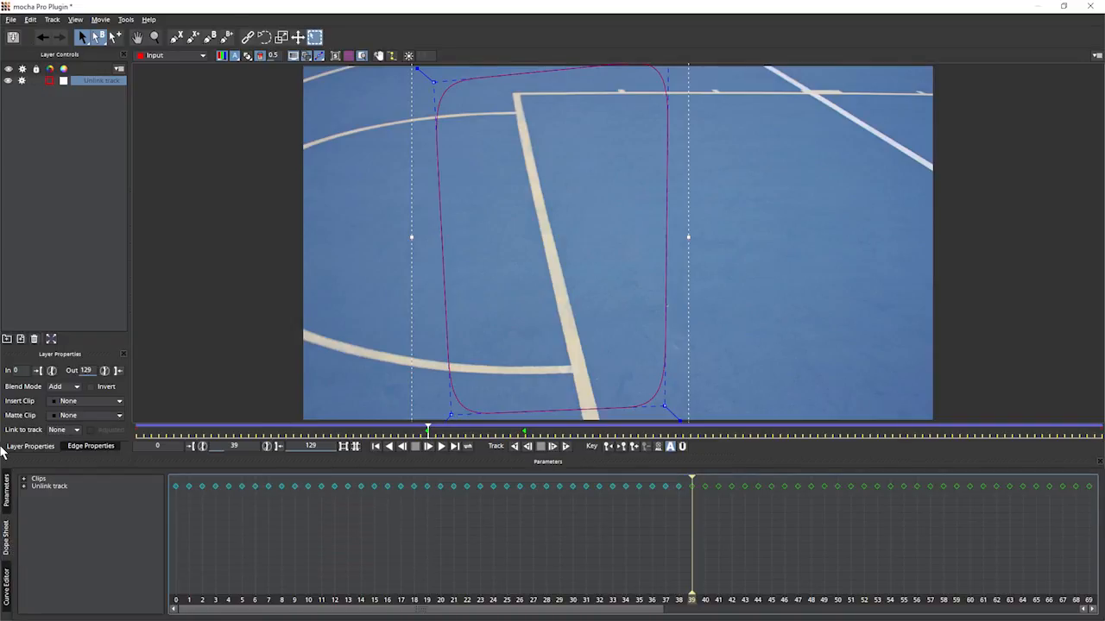
{"action": "key", "text": "Delete"}
{"action": "left_click", "coordinate": [7, 494]}
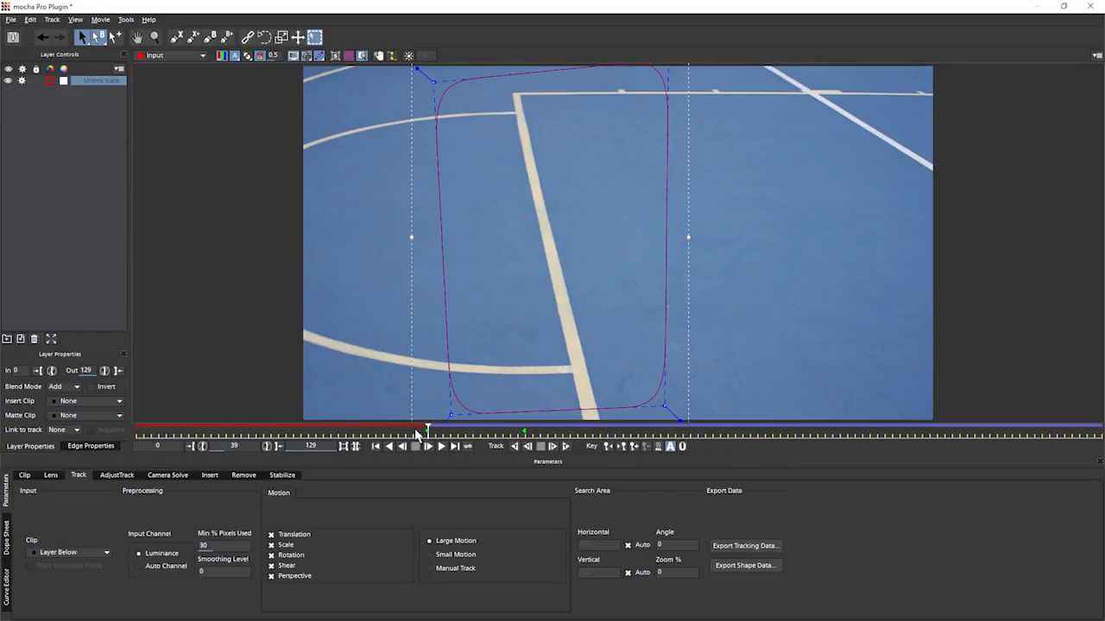
{"action": "left_click", "coordinate": [516, 447]}
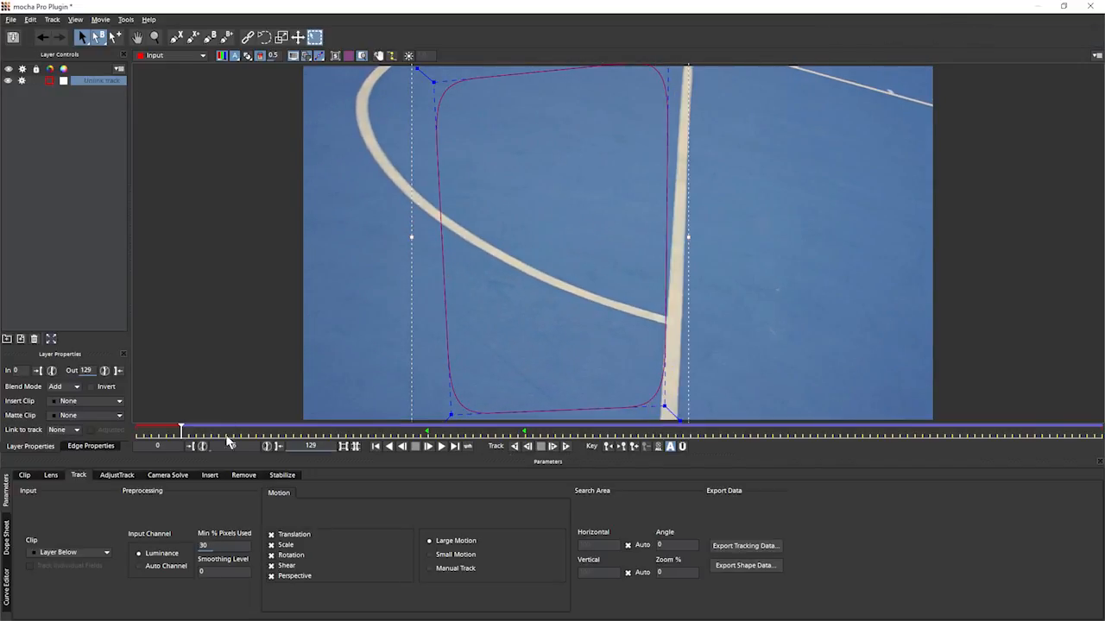
At frame 12, move the spline's right edge outward past the thick court line and pull its left edge inward
{"action": "left_click_drag", "start_coordinate": [182, 432], "coordinate": [225, 431]}
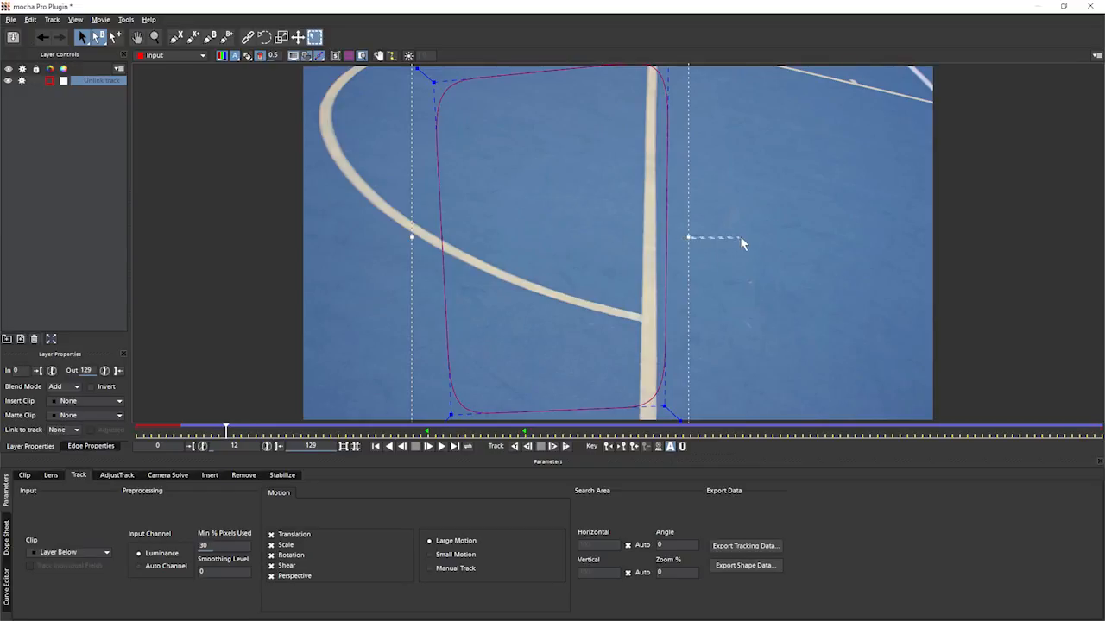
{"action": "left_click", "coordinate": [685, 243]}
{"action": "left_click", "coordinate": [665, 250]}
{"action": "left_click_drag", "start_coordinate": [688, 236], "coordinate": [732, 236]}
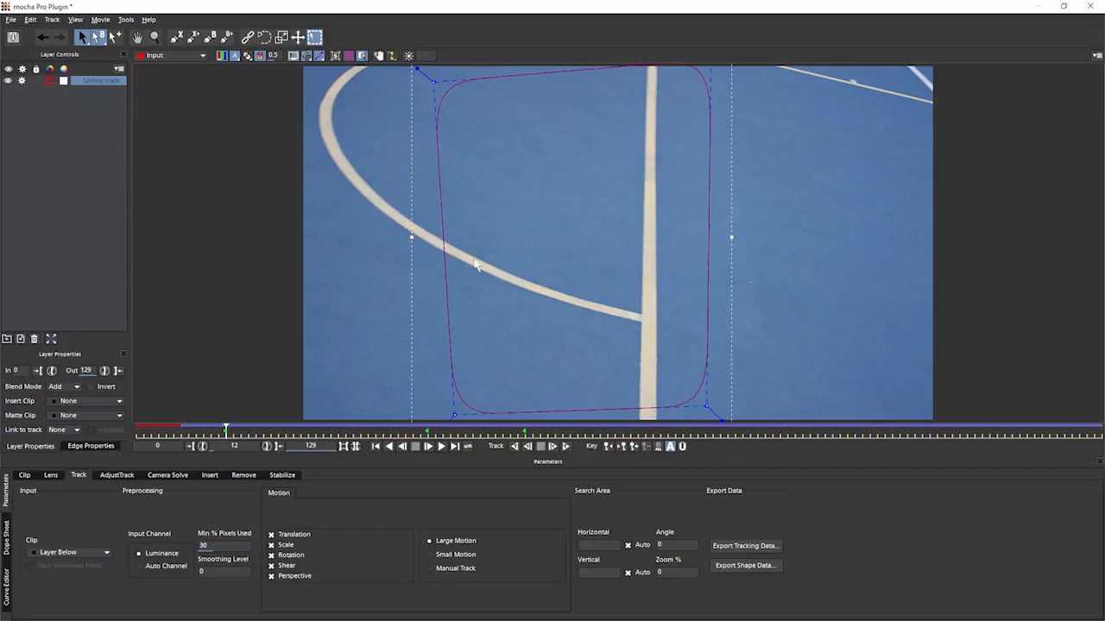
{"action": "left_click_drag", "start_coordinate": [411, 237], "coordinate": [445, 237]}
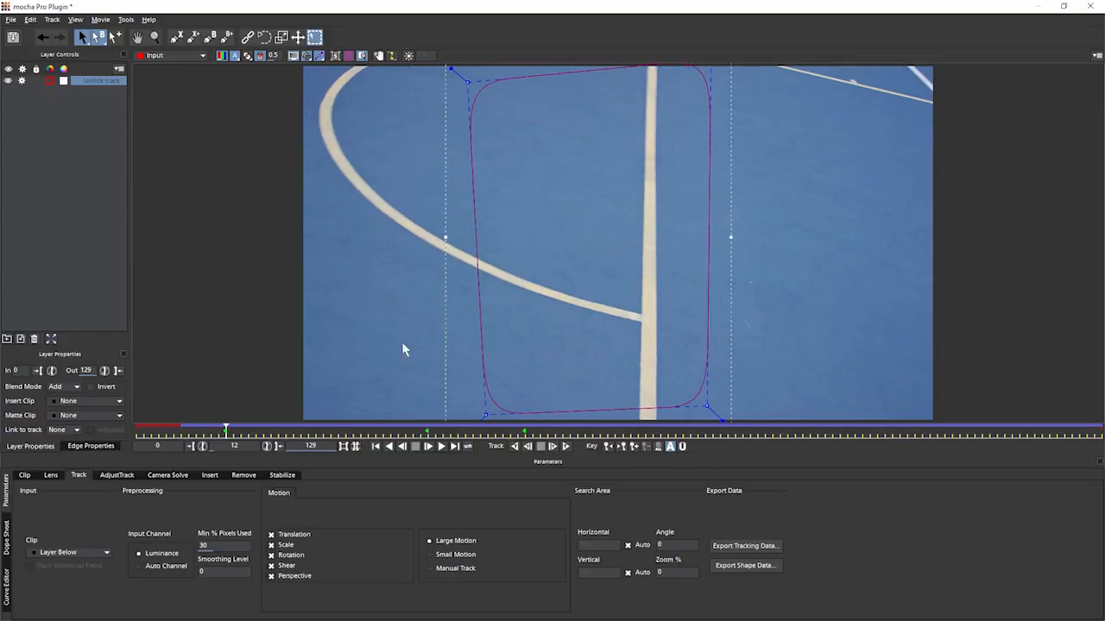
Track the layer backward from the frame 39 keyframe to frame 0, and return to frame 39
{"action": "left_click", "coordinate": [623, 447]}
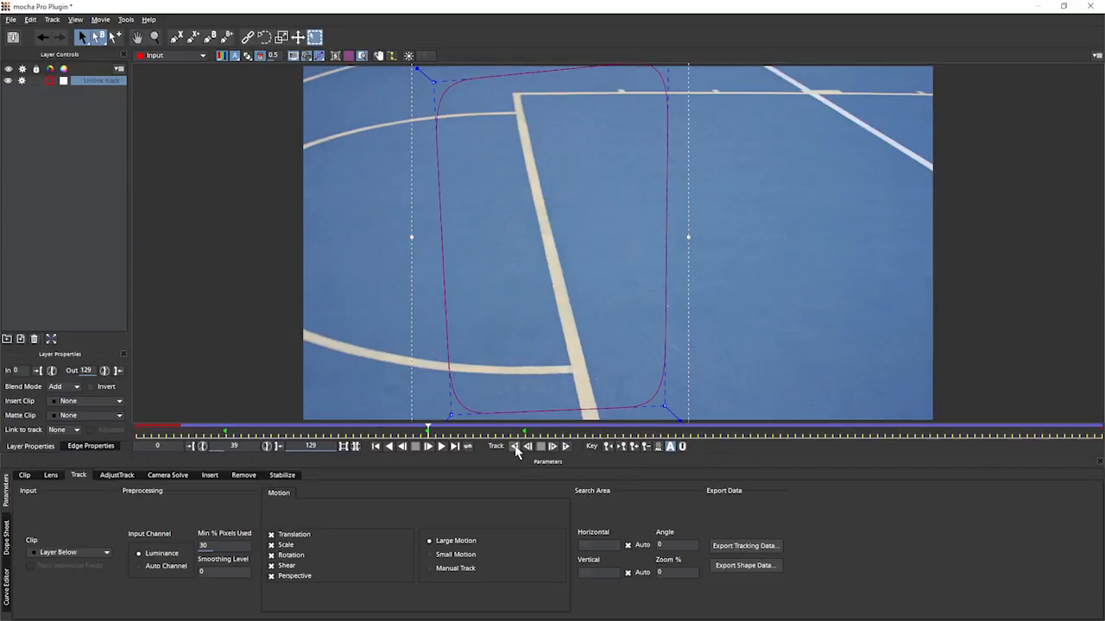
{"action": "left_click", "coordinate": [515, 447]}
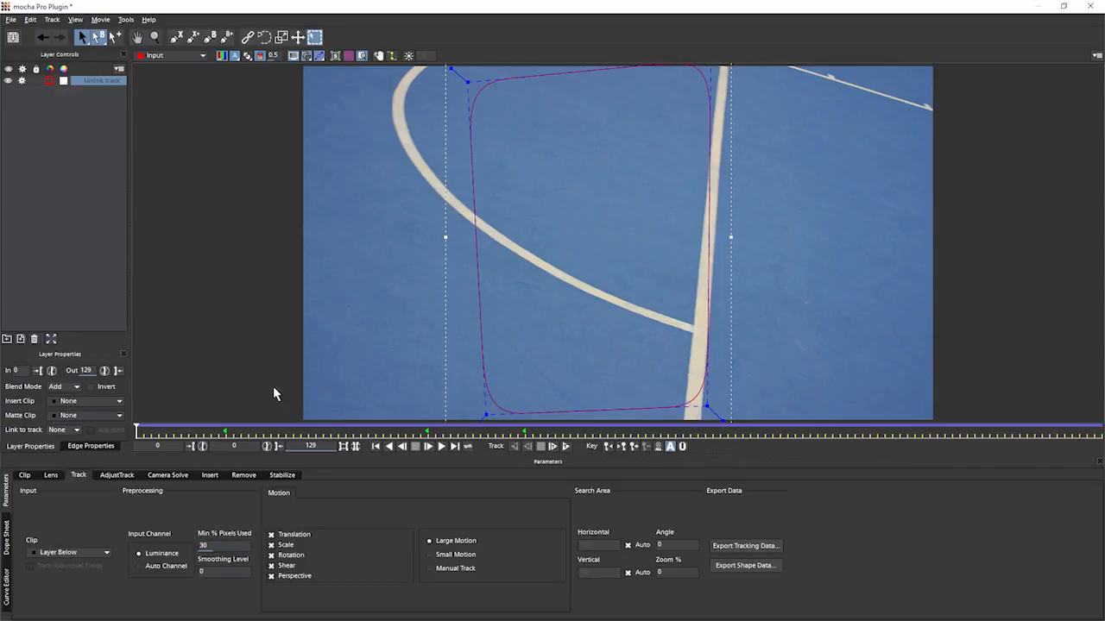
{"action": "left_click", "coordinate": [426, 445]}
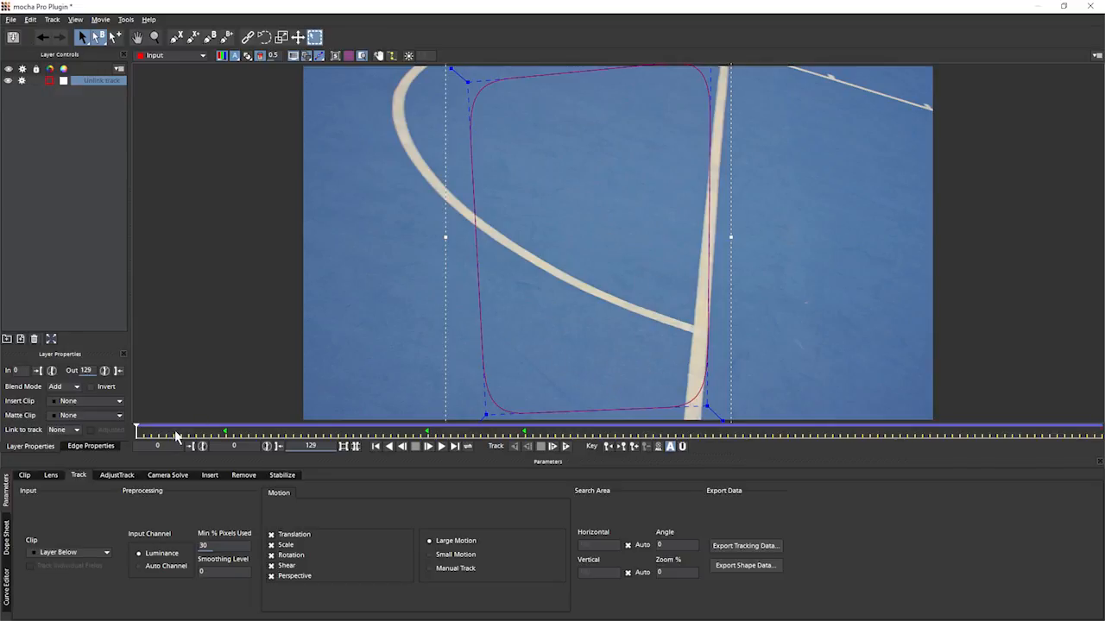
{"action": "left_click", "coordinate": [426, 445]}
Show the planar surface, check it against the court lines at frames 27 and 52, and hide it again
{"action": "left_click", "coordinate": [336, 56]}
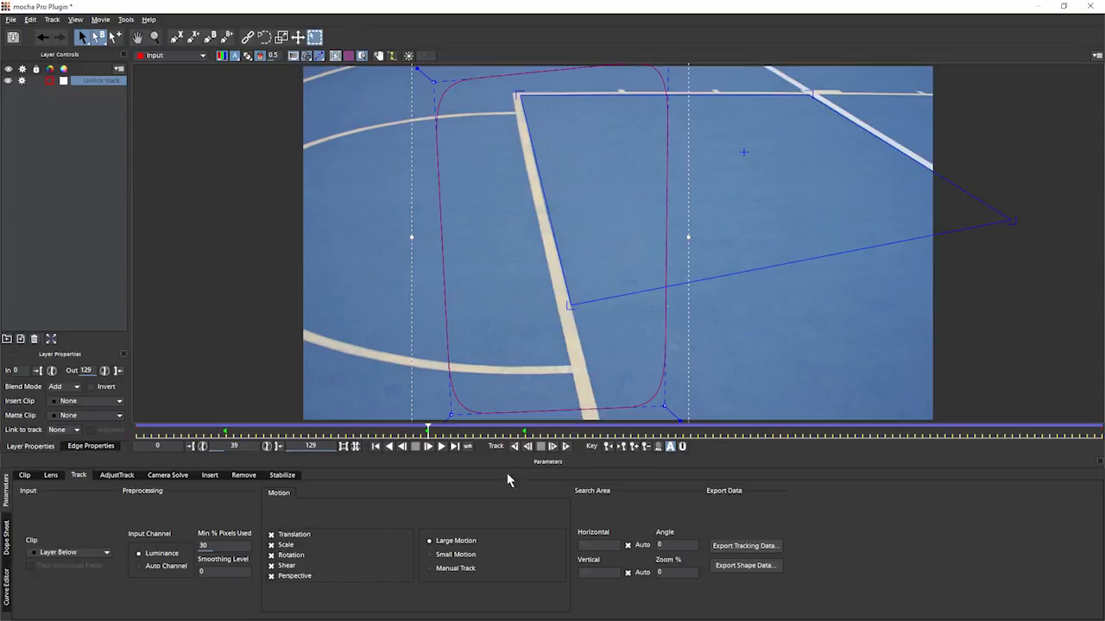
{"action": "left_click_drag", "start_coordinate": [427, 431], "coordinate": [338, 457]}
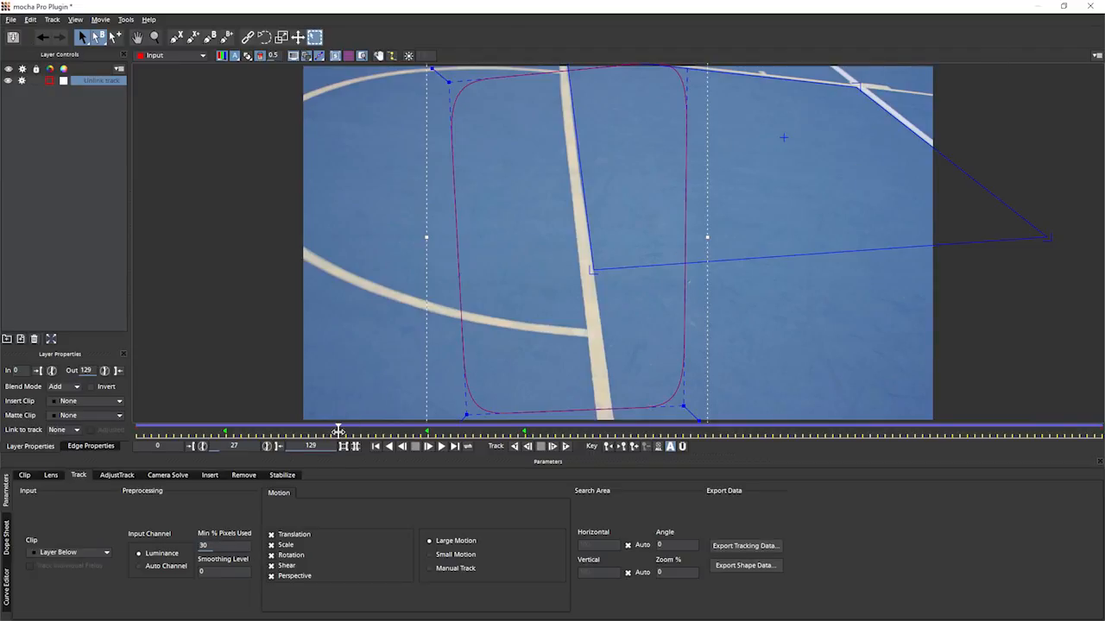
{"action": "left_click_drag", "start_coordinate": [338, 430], "coordinate": [524, 429]}
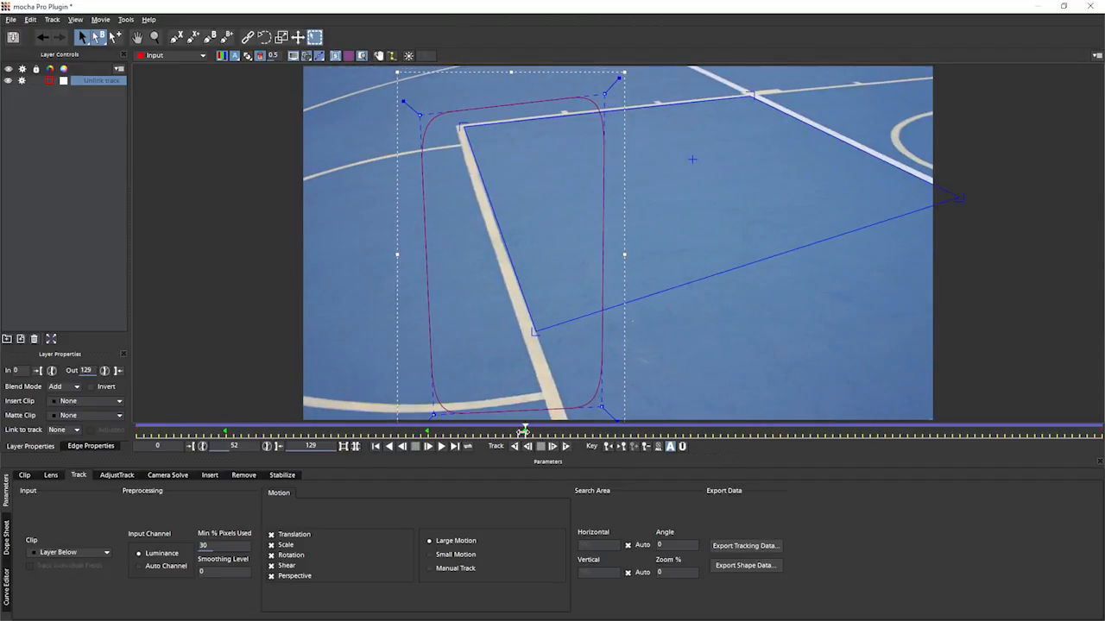
{"action": "key", "text": "alt+8"}
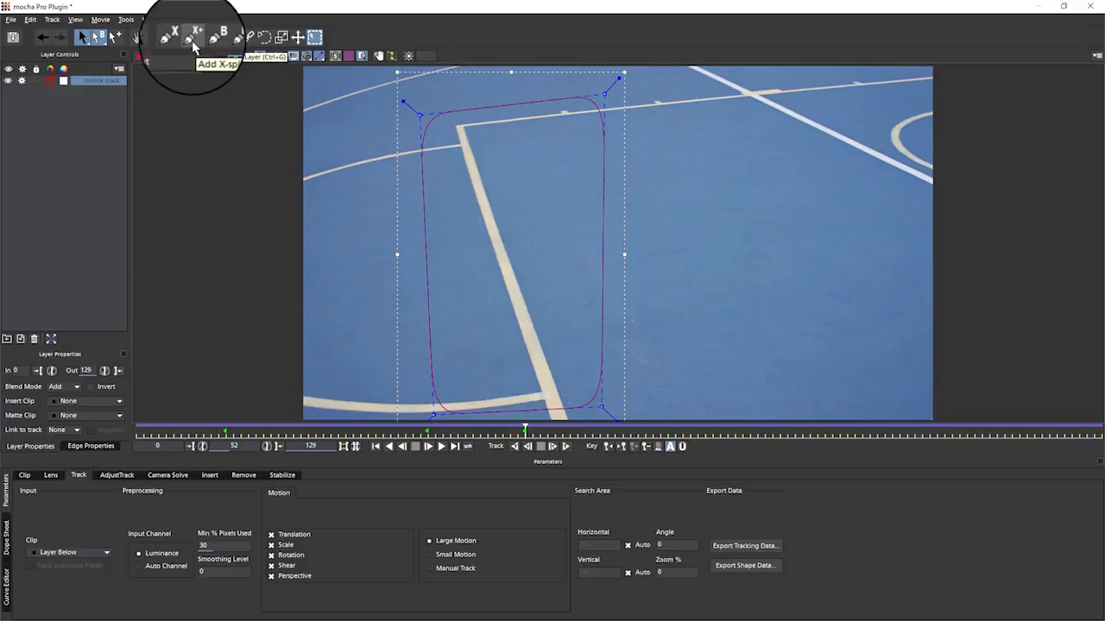
Add a second four-point X-spline to the existing layer at frame 52, around the far right court lines near the image's upper corner
{"action": "left_click", "coordinate": [194, 40]}
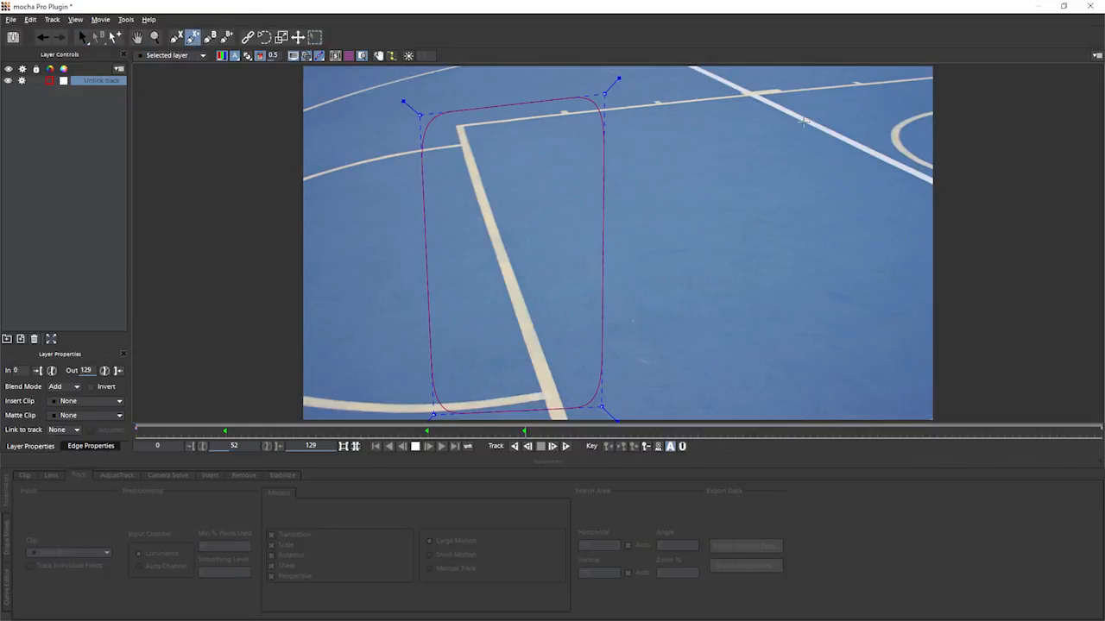
{"action": "left_click", "coordinate": [806, 67]}
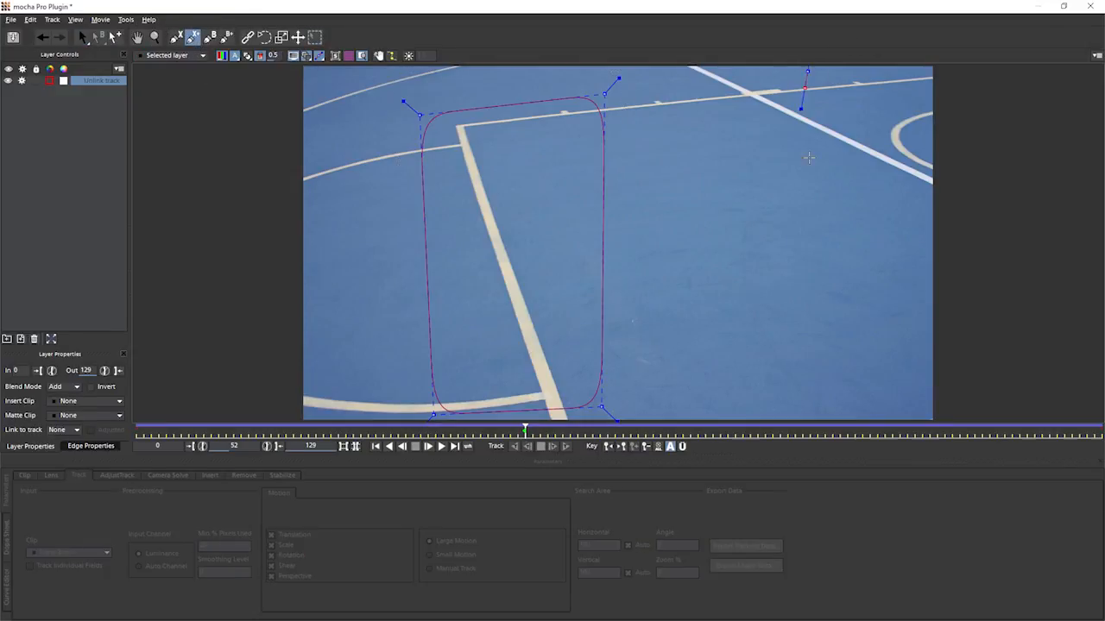
{"action": "left_click", "coordinate": [814, 187]}
{"action": "left_click", "coordinate": [934, 188]}
{"action": "left_click", "coordinate": [929, 69]}
{"action": "right_click", "coordinate": [929, 69]}
{"action": "left_click_drag", "start_coordinate": [815, 186], "coordinate": [805, 186]}
{"action": "left_click_drag", "start_coordinate": [806, 68], "coordinate": [799, 69]}
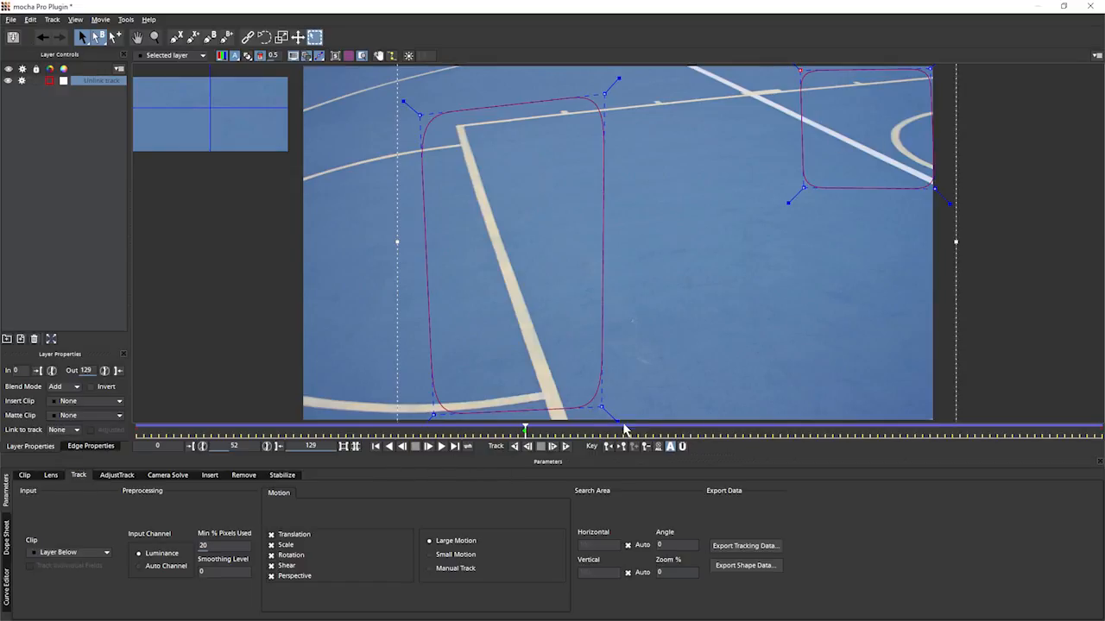
Track the layer backward from frame 52 to frame 0, check the surface at frame 28, and return to frame 52
{"action": "left_click", "coordinate": [514, 451]}
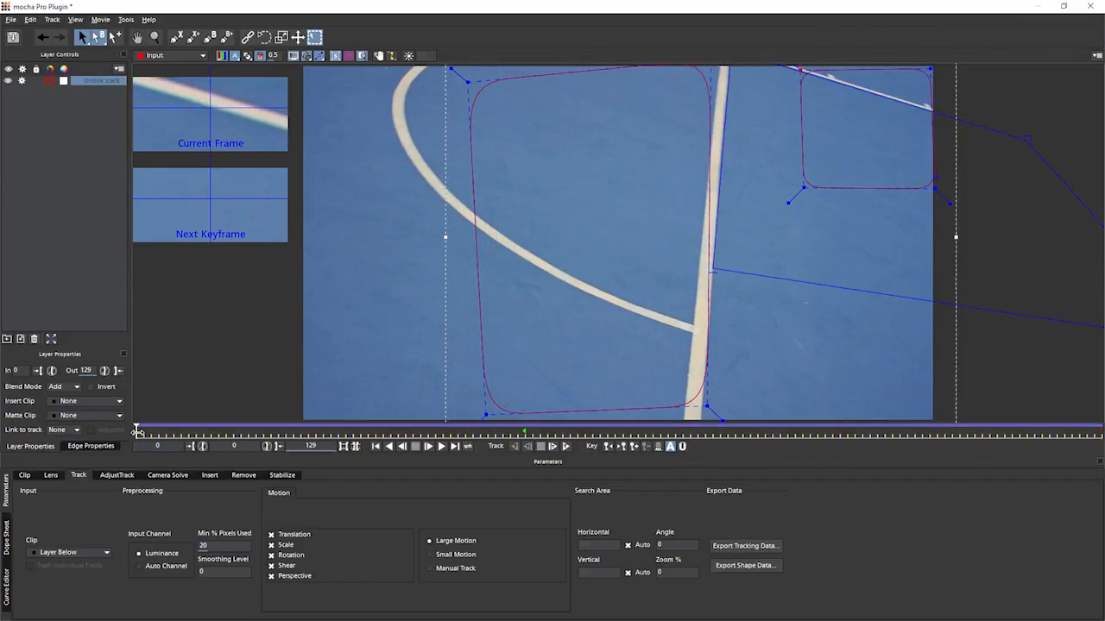
{"action": "left_click_drag", "start_coordinate": [136, 433], "coordinate": [347, 436]}
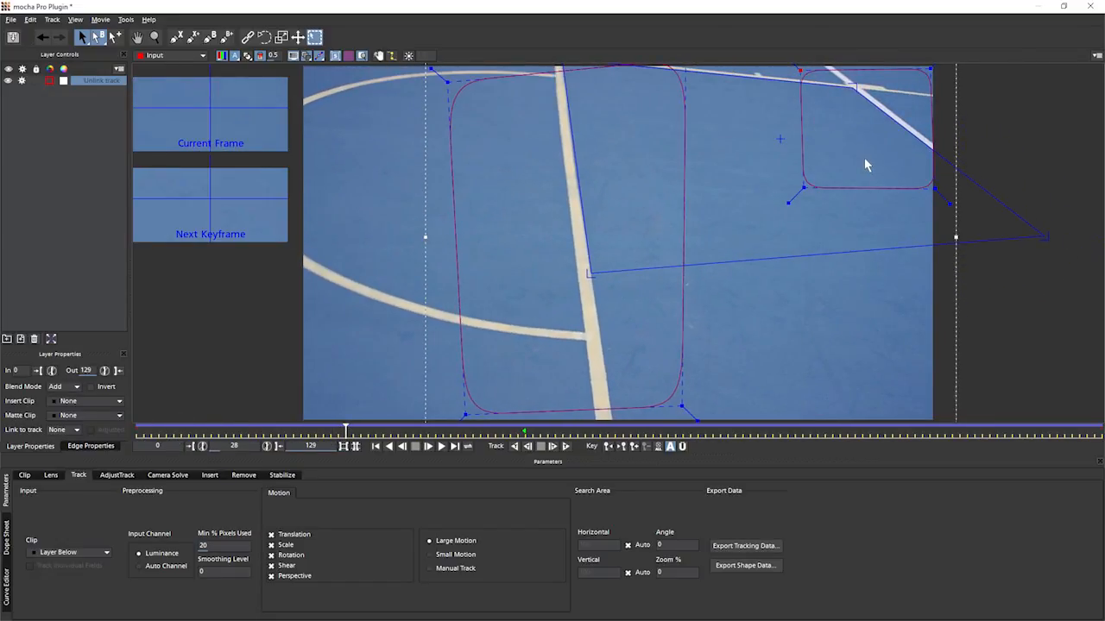
{"action": "left_click", "coordinate": [521, 437]}
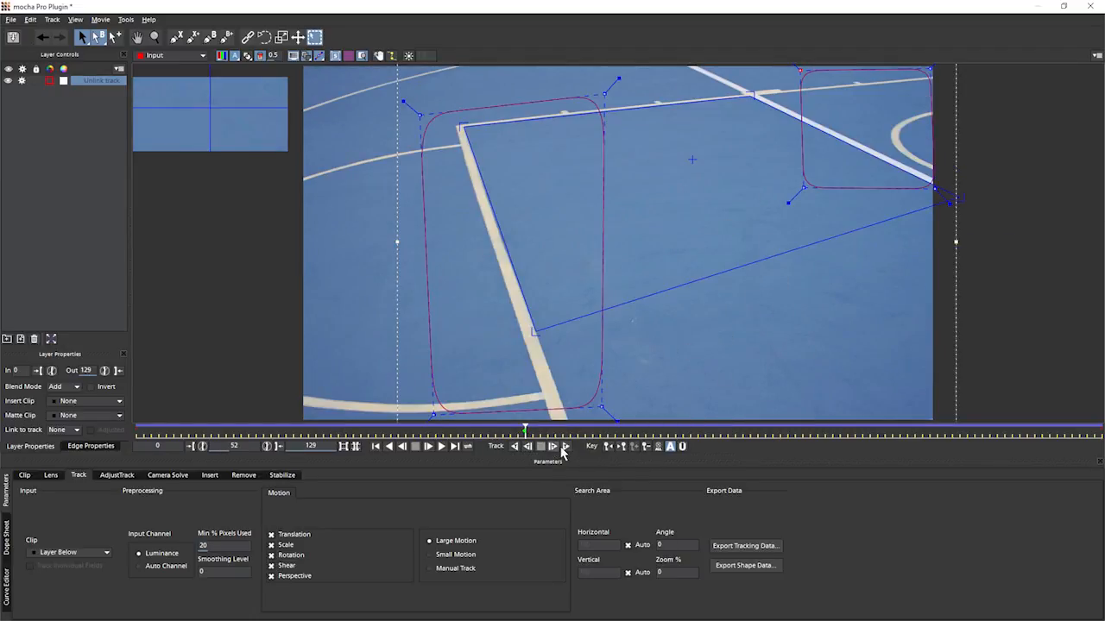
At frame 52, extend the large spline's left edge outward and reshape the small spline around the white and cream line intersection
{"action": "left_click_drag", "start_coordinate": [435, 414], "coordinate": [389, 416]}
{"action": "left_click_drag", "start_coordinate": [418, 114], "coordinate": [371, 116]}
{"action": "left_click_drag", "start_coordinate": [801, 72], "coordinate": [744, 84]}
{"action": "left_click_drag", "start_coordinate": [931, 68], "coordinate": [882, 72]}
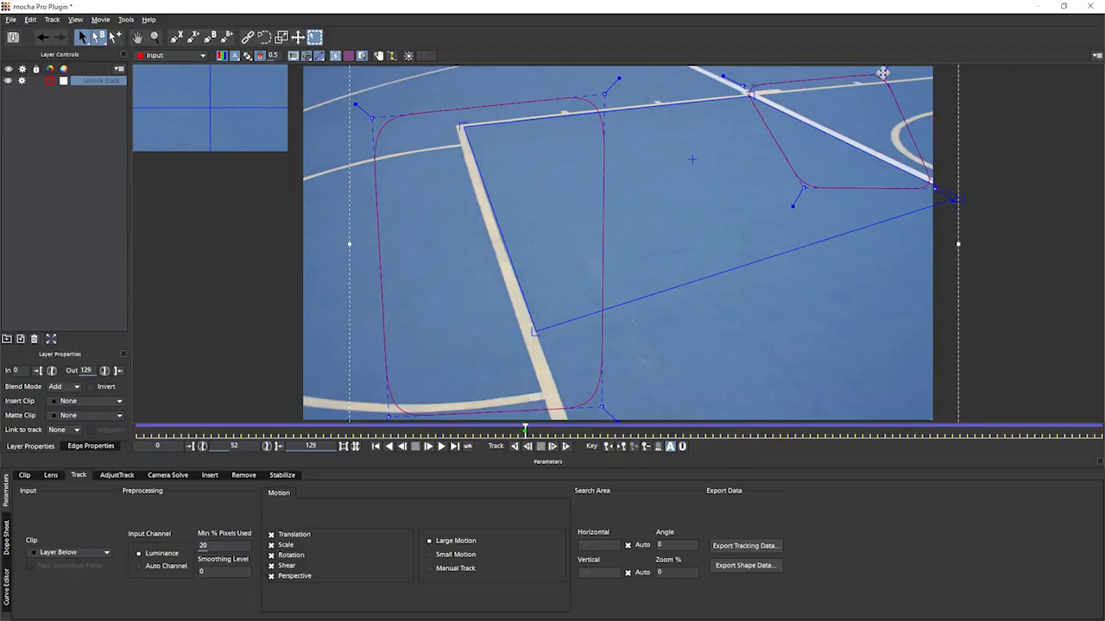
{"action": "left_click_drag", "start_coordinate": [933, 188], "coordinate": [894, 186]}
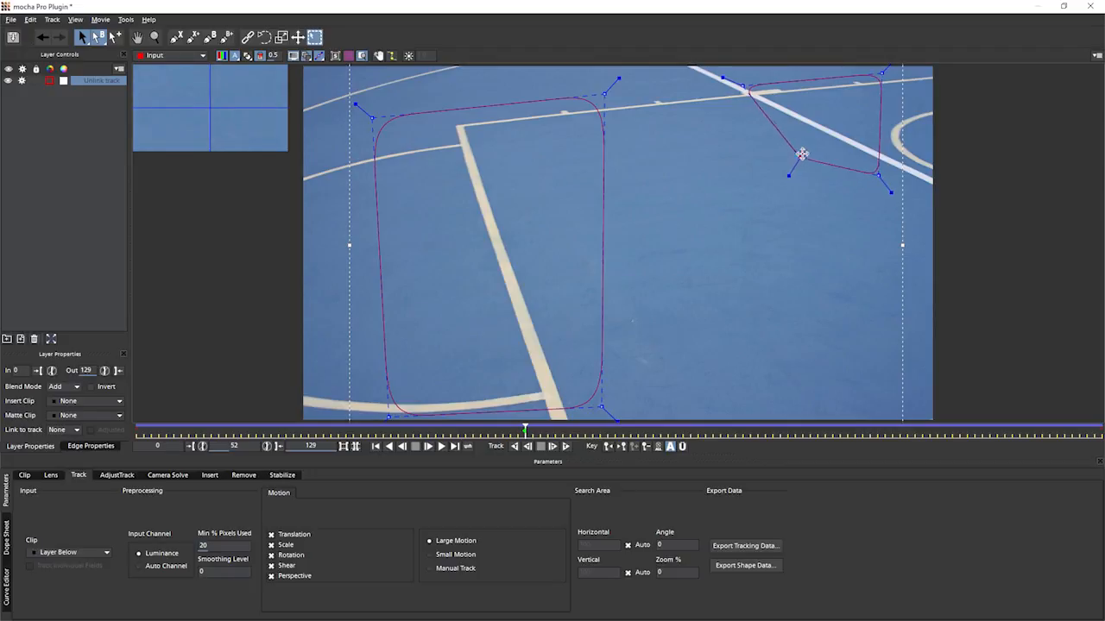
{"action": "left_click_drag", "start_coordinate": [742, 86], "coordinate": [730, 78]}
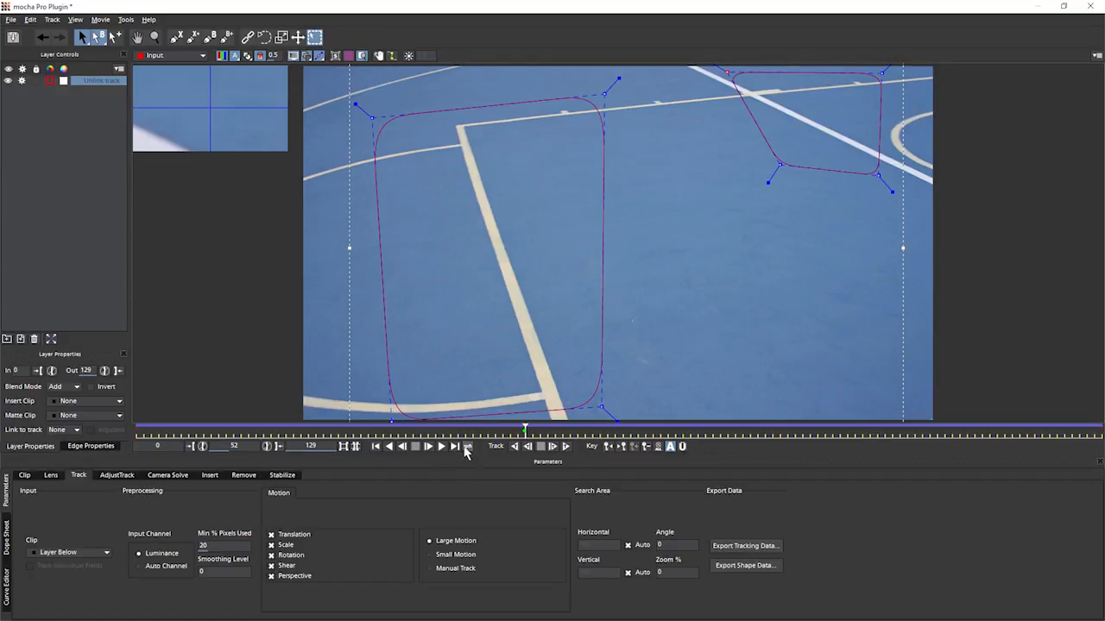
Track the layer forward from frame 52 to frame 129, and play the shot to check the surface and grid
{"action": "left_click", "coordinate": [566, 446]}
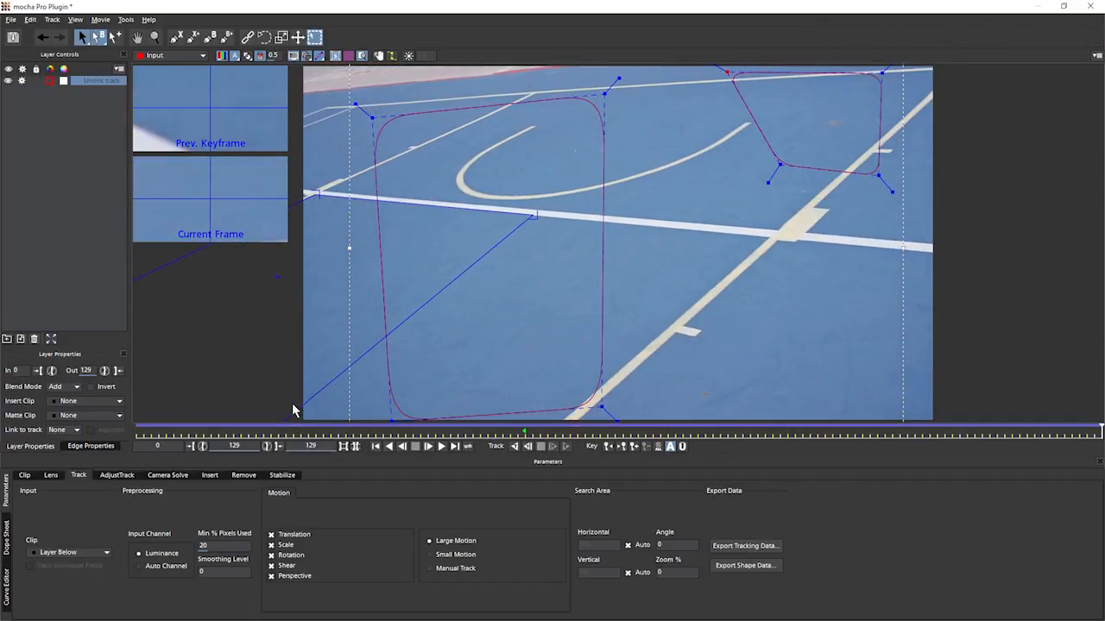
{"action": "left_click_drag", "start_coordinate": [1098, 434], "coordinate": [430, 457]}
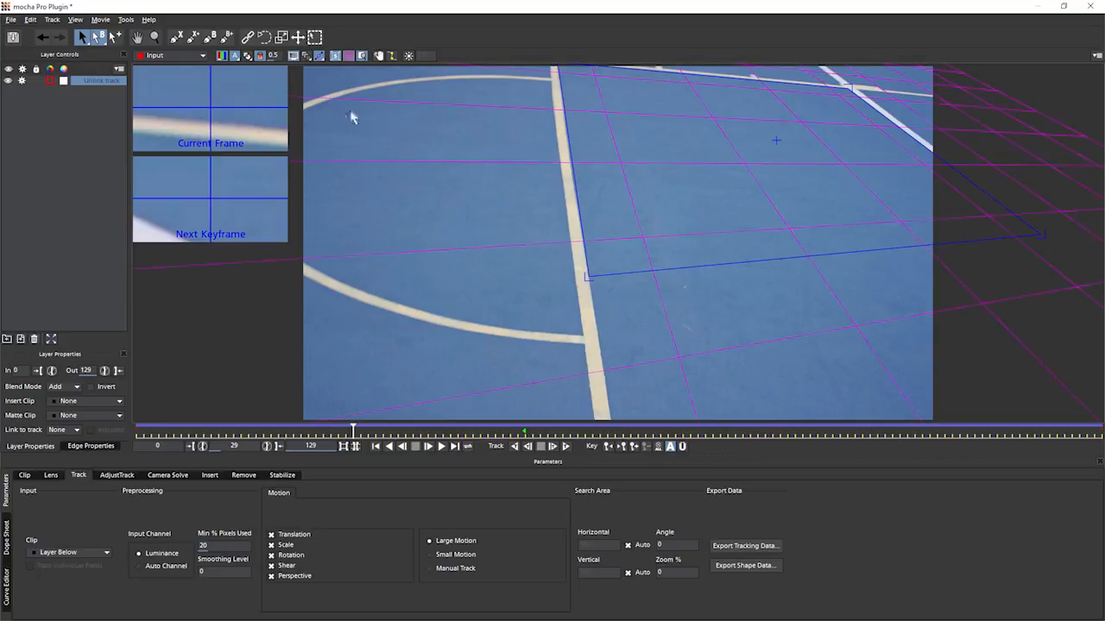
{"action": "left_click", "coordinate": [440, 446]}
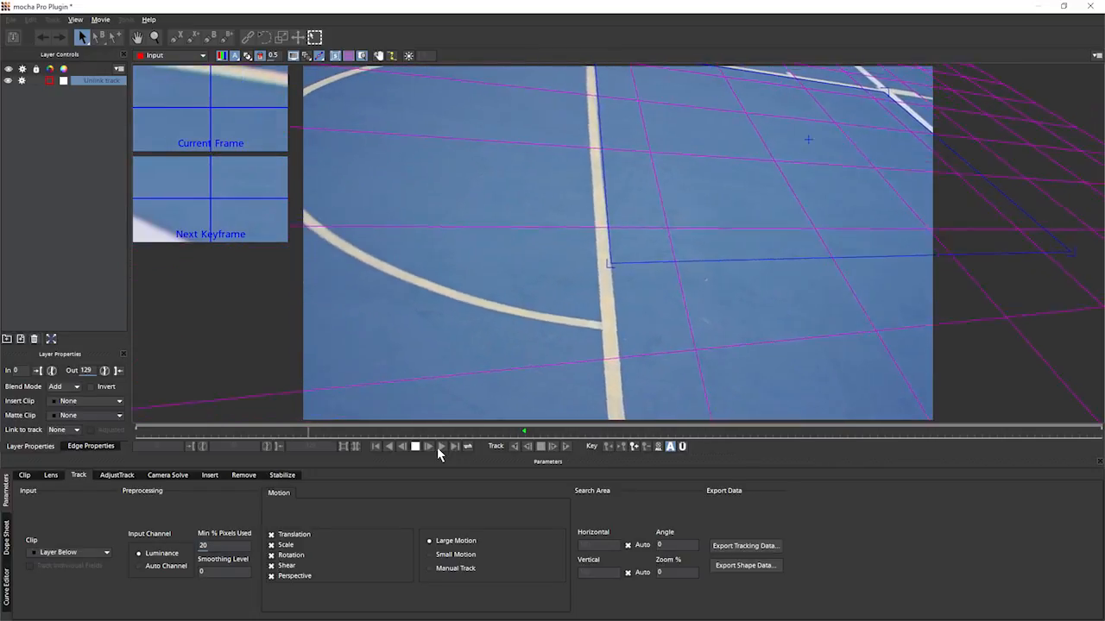
Set the layer's insert clip to Logo, review the playback with the surface and grid overlays hidden, and stop it
{"action": "left_click", "coordinate": [95, 402]}
{"action": "left_click", "coordinate": [92, 443]}
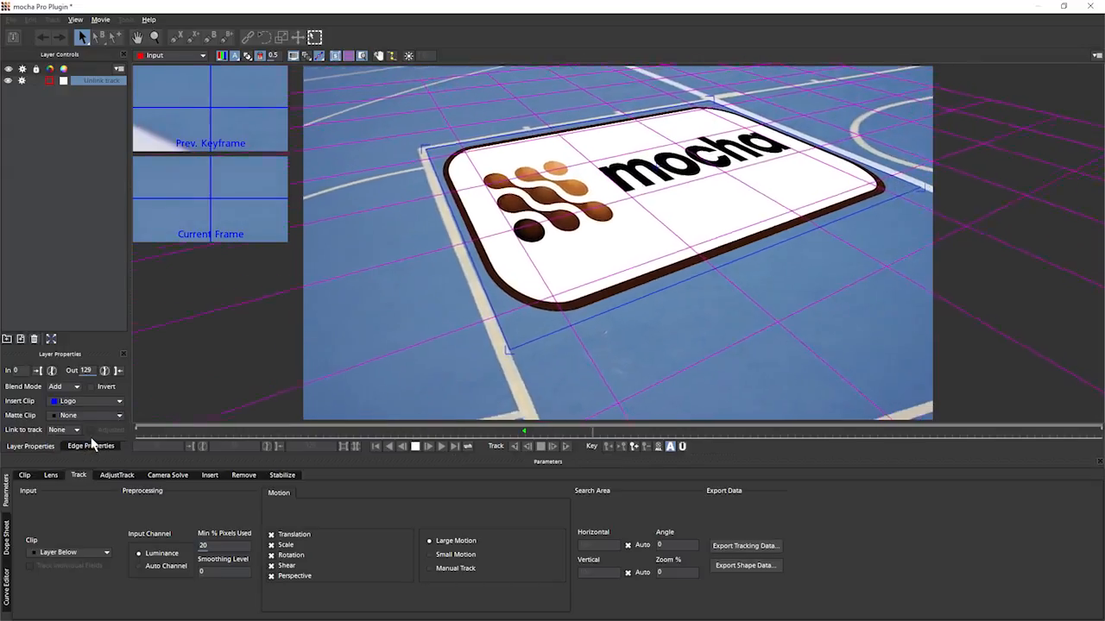
{"action": "left_click", "coordinate": [353, 55]}
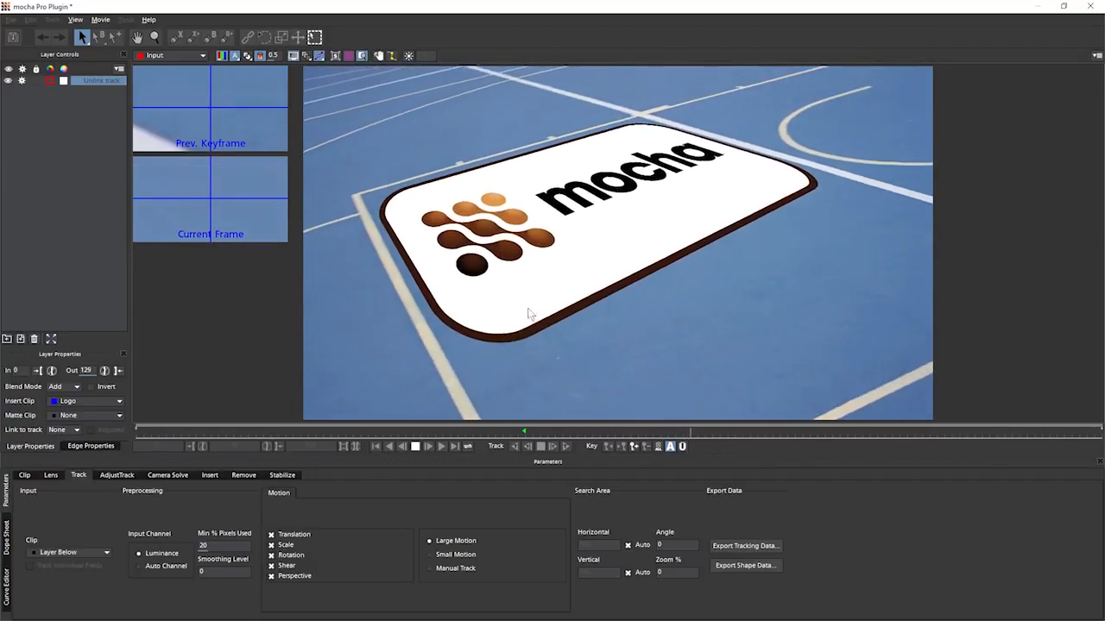
{"action": "left_click", "coordinate": [415, 447]}
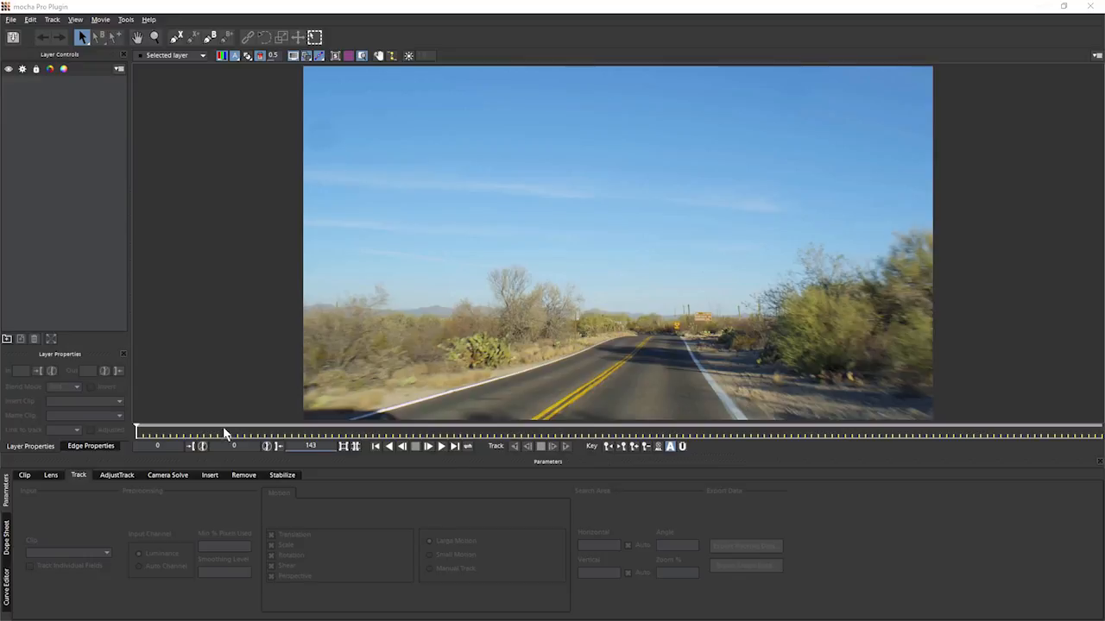
Draw a four-point X-spline around the road's right lane at frame 0, aligning its left points with the double yellow line
{"action": "left_click", "coordinate": [428, 446]}
{"action": "left_click", "coordinate": [176, 36]}
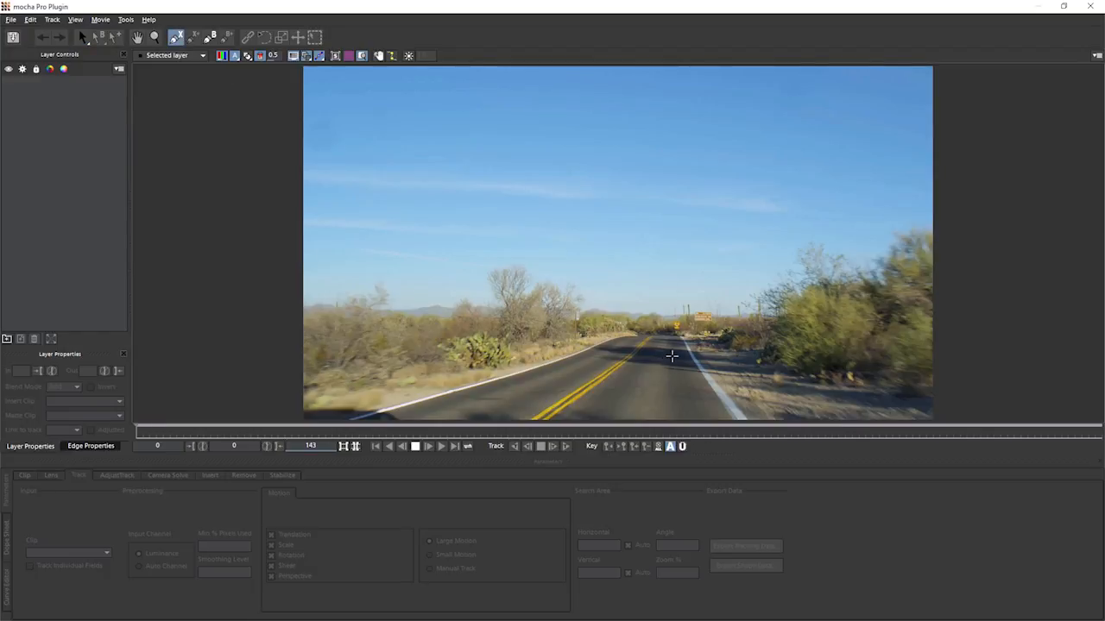
{"action": "left_click", "coordinate": [677, 353]}
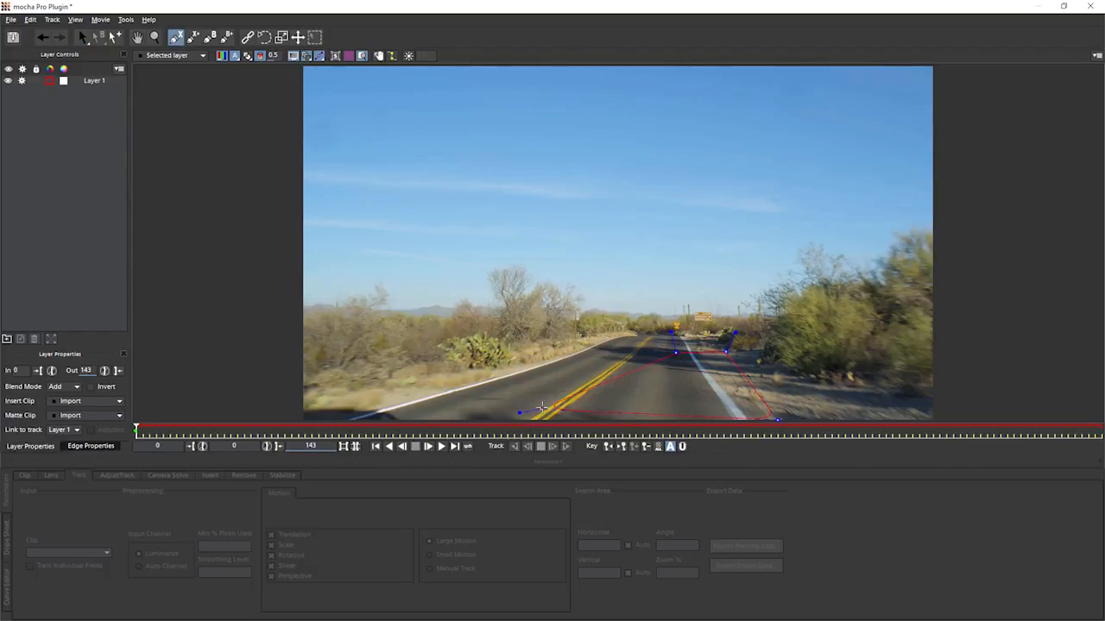
{"action": "right_click", "coordinate": [547, 413]}
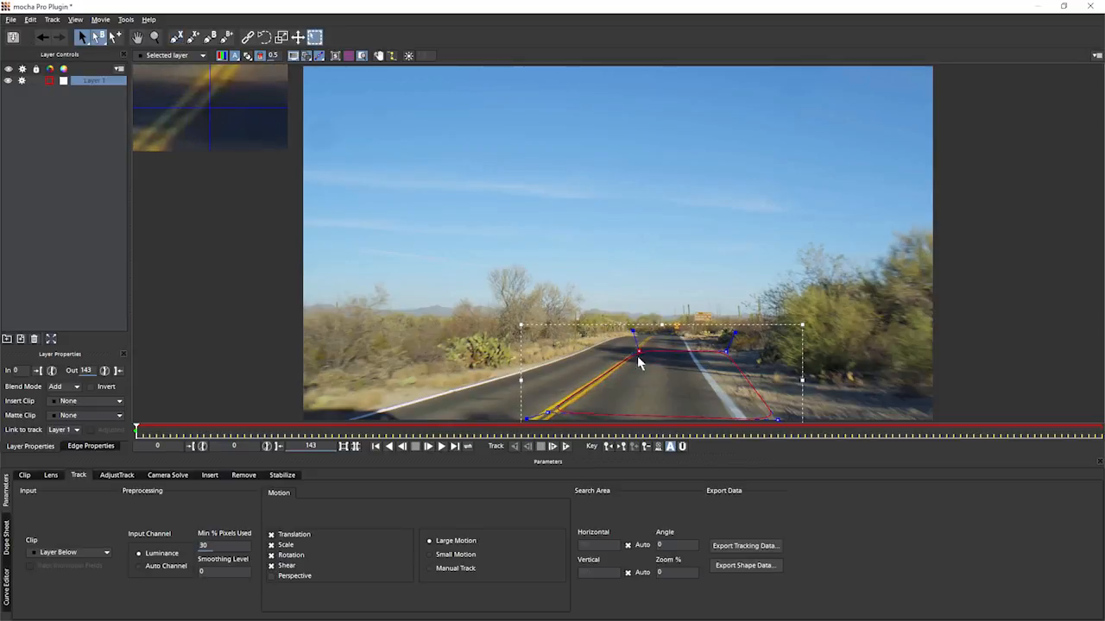
{"action": "left_click_drag", "start_coordinate": [546, 411], "coordinate": [551, 415]}
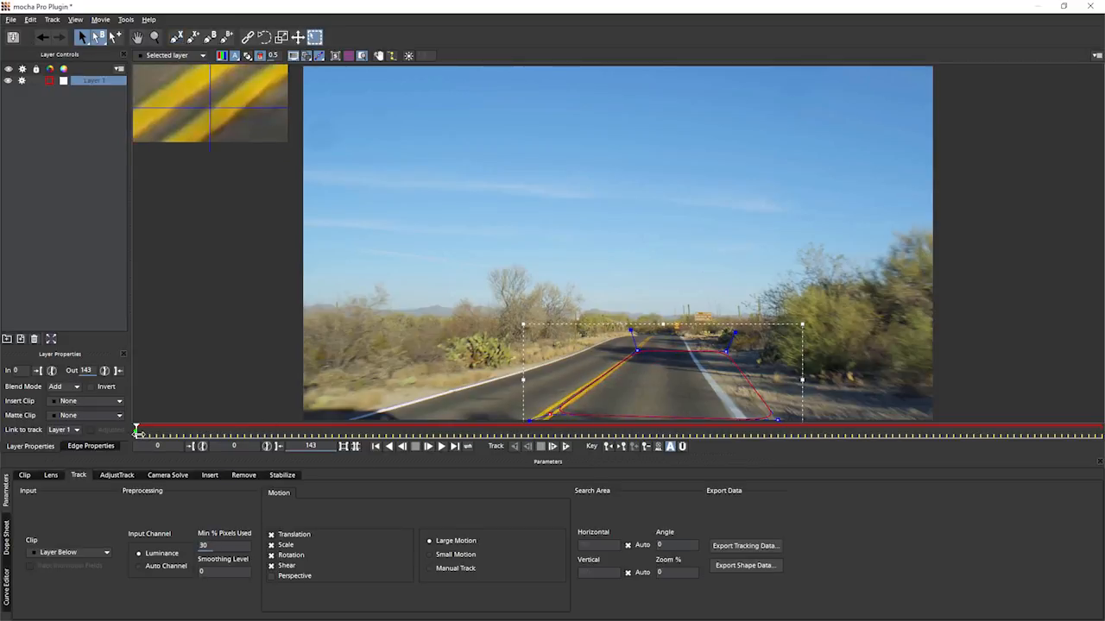
Go to frame 55 and move the road spline's two left points back onto the double yellow line
{"action": "left_click_drag", "start_coordinate": [137, 428], "coordinate": [143, 431]}
{"action": "left_click", "coordinate": [428, 446]}
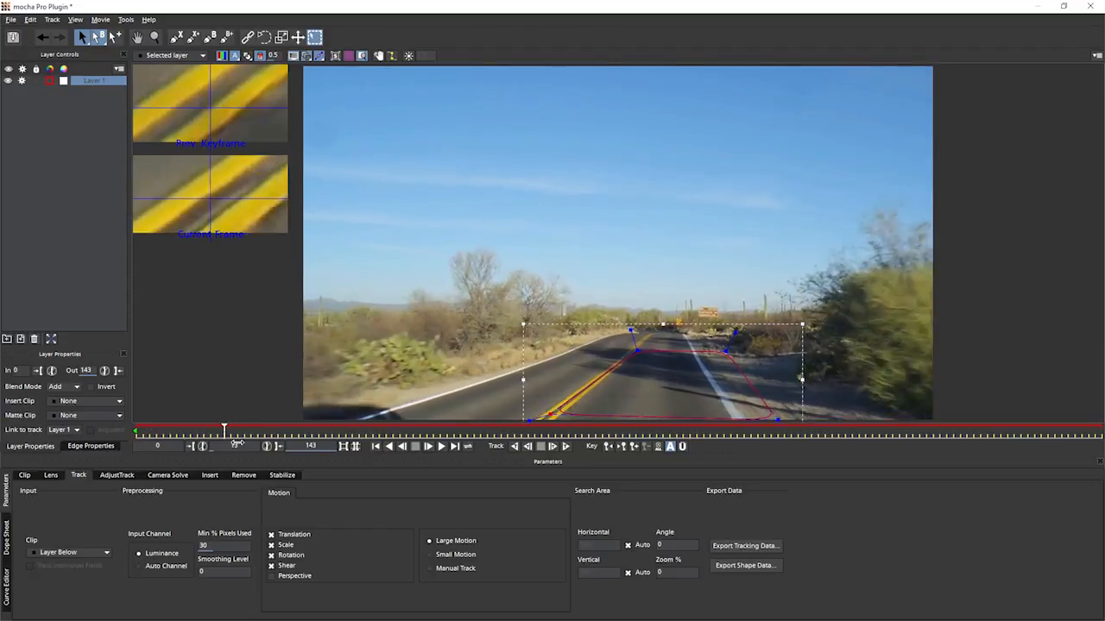
{"action": "left_click_drag", "start_coordinate": [433, 448], "coordinate": [509, 458]}
{"action": "left_click_drag", "start_coordinate": [638, 352], "coordinate": [608, 354]}
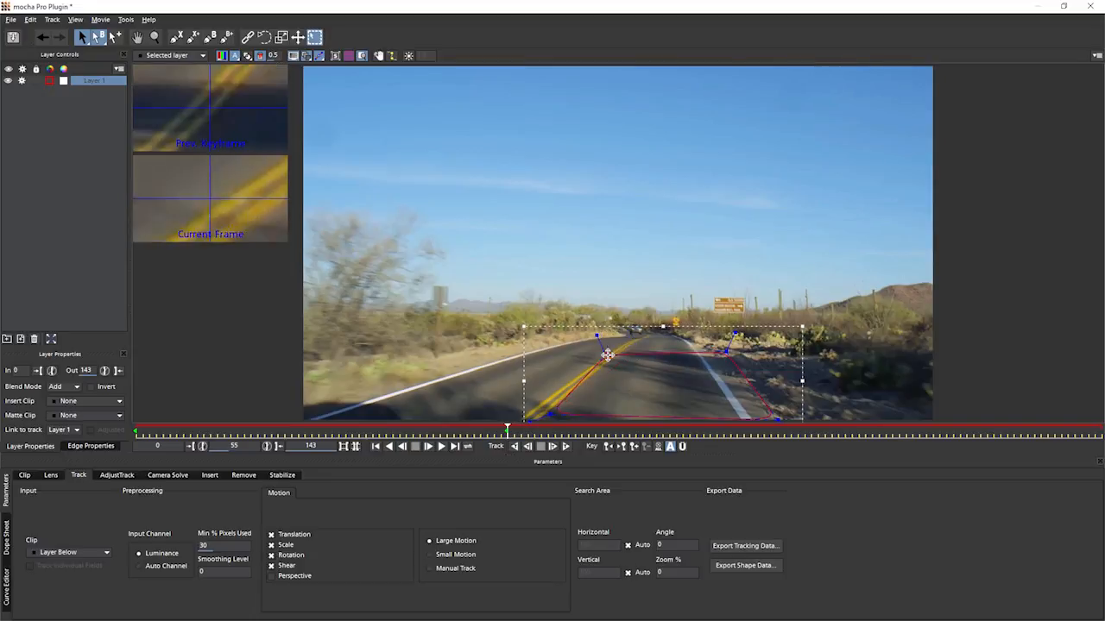
{"action": "left_click_drag", "start_coordinate": [549, 415], "coordinate": [537, 417]}
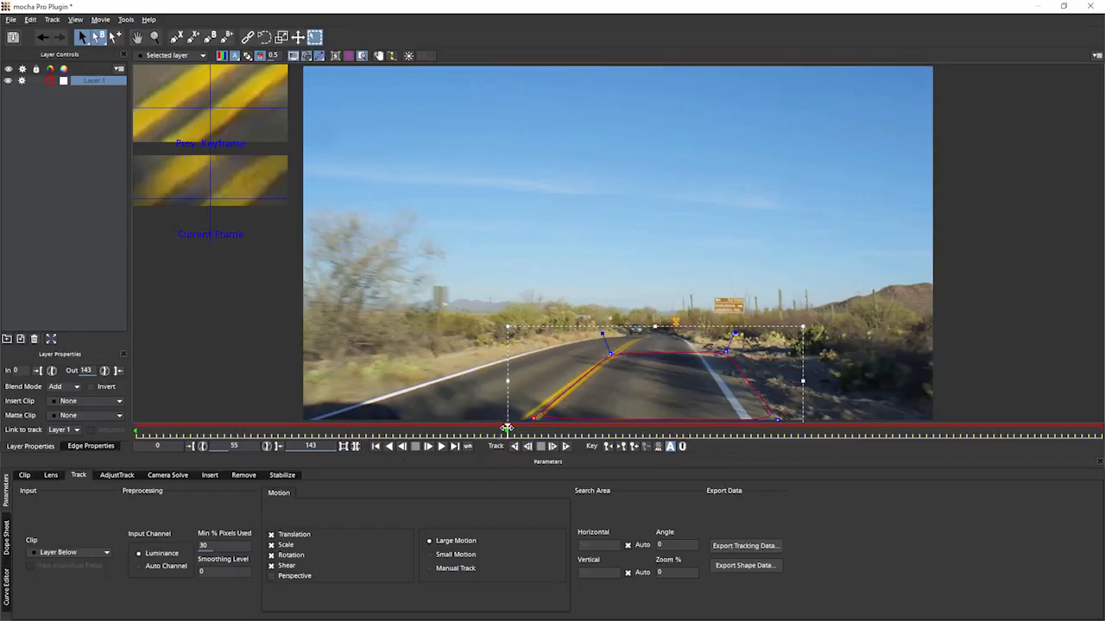
At frame 90, move the road spline's two right points in toward the road edge and its upper-left point onto the double yellow line
{"action": "left_click_drag", "start_coordinate": [507, 428], "coordinate": [745, 446]}
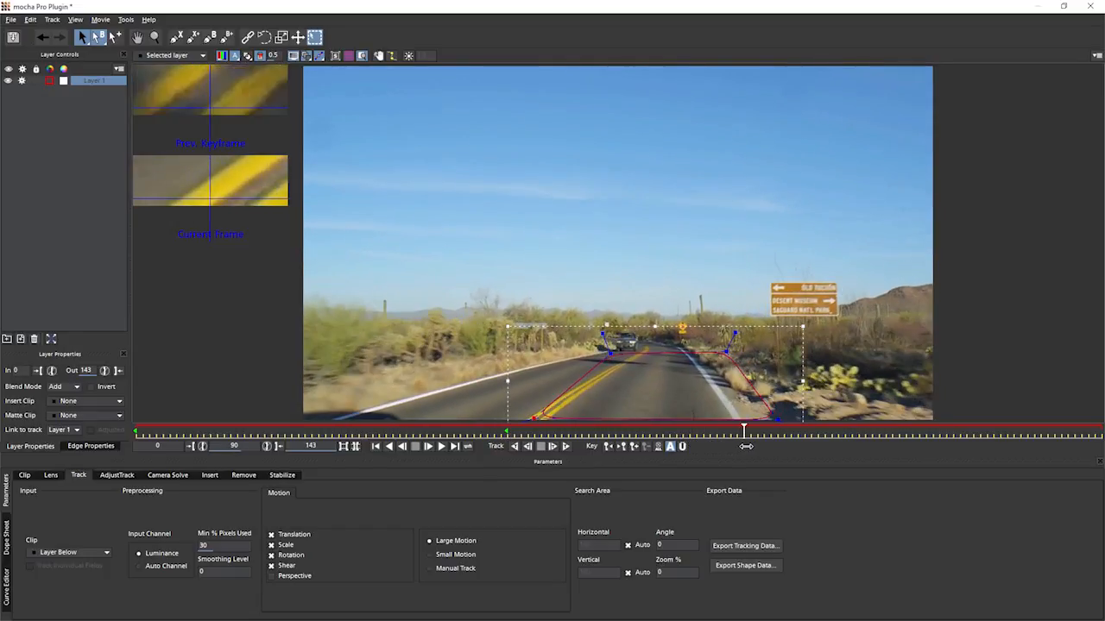
{"action": "left_click_drag", "start_coordinate": [729, 351], "coordinate": [711, 361]}
{"action": "left_click_drag", "start_coordinate": [776, 418], "coordinate": [756, 420]}
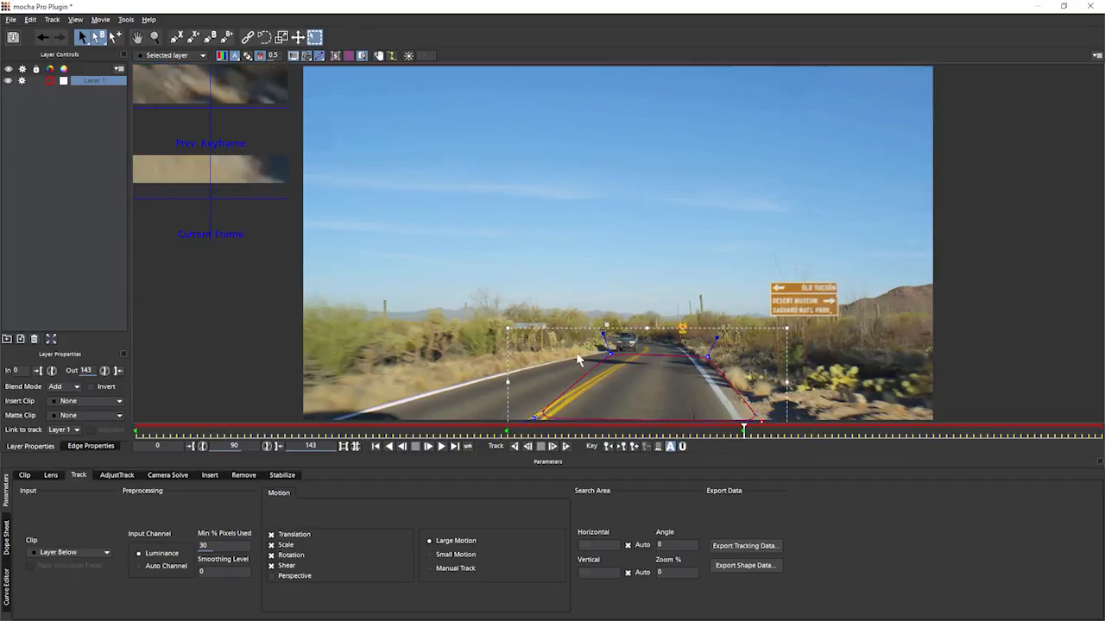
{"action": "left_click_drag", "start_coordinate": [606, 352], "coordinate": [633, 355]}
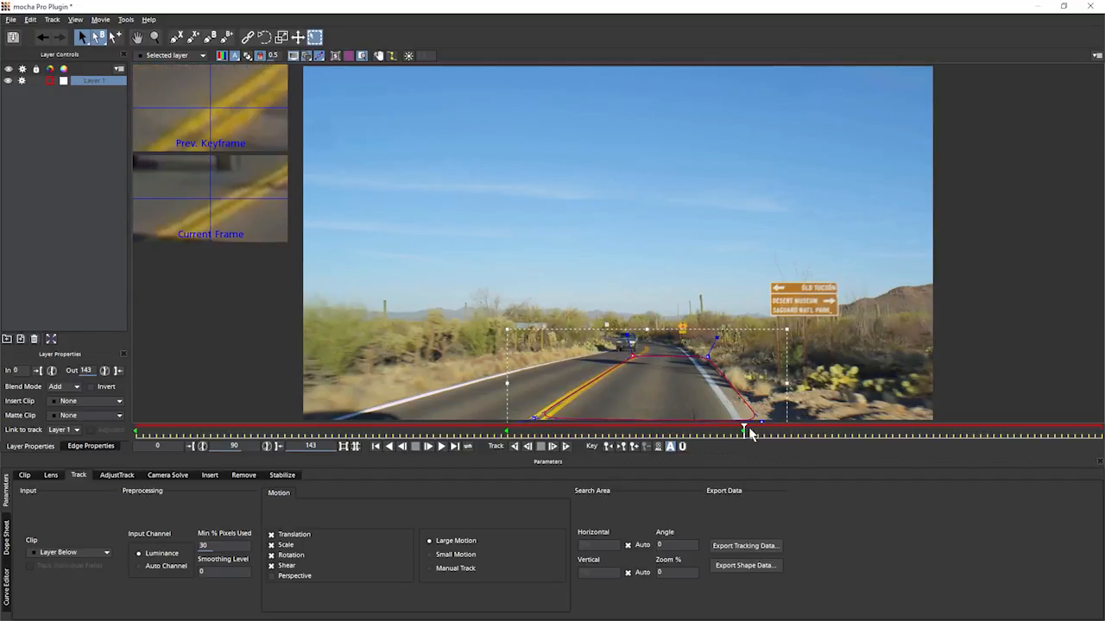
At frame 143, move the road spline's left points onto the double yellow line and fit its right points to the road edge
{"action": "left_click_drag", "start_coordinate": [746, 430], "coordinate": [1101, 430]}
{"action": "left_click_drag", "start_coordinate": [536, 418], "coordinate": [562, 419]}
{"action": "left_click_drag", "start_coordinate": [633, 356], "coordinate": [639, 356]}
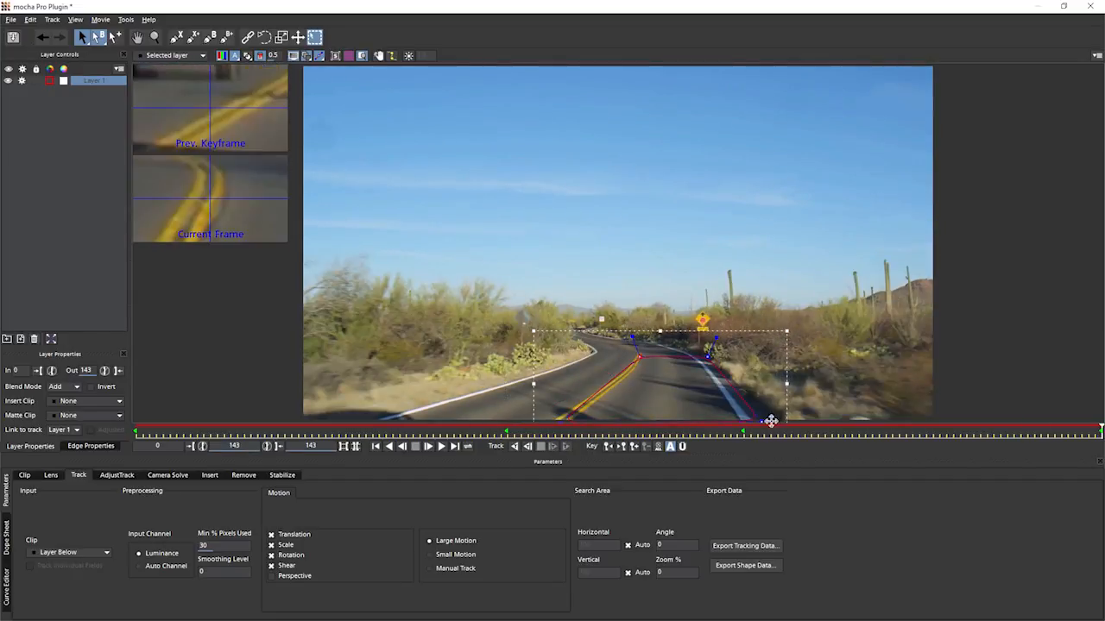
{"action": "left_click_drag", "start_coordinate": [707, 357], "coordinate": [709, 356]}
{"action": "left_click_drag", "start_coordinate": [760, 421], "coordinate": [766, 422]}
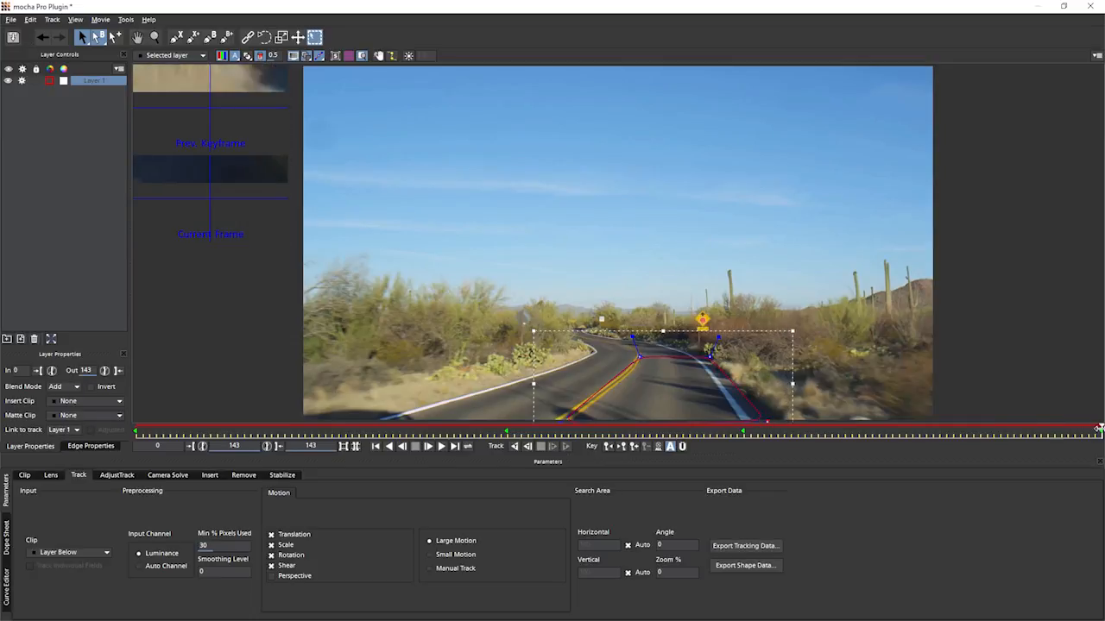
Return to frame 0, rename the layer as road track, and set its link to track to None
{"action": "left_click_drag", "start_coordinate": [1098, 429], "coordinate": [433, 429]}
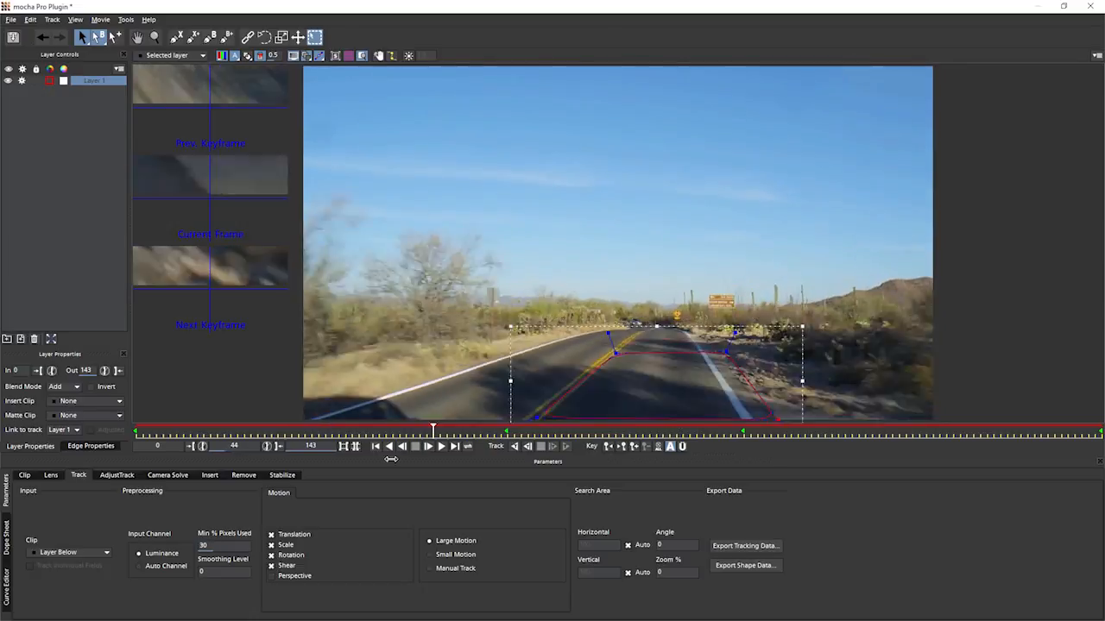
{"action": "left_click_drag", "start_coordinate": [391, 460], "coordinate": [2, 502]}
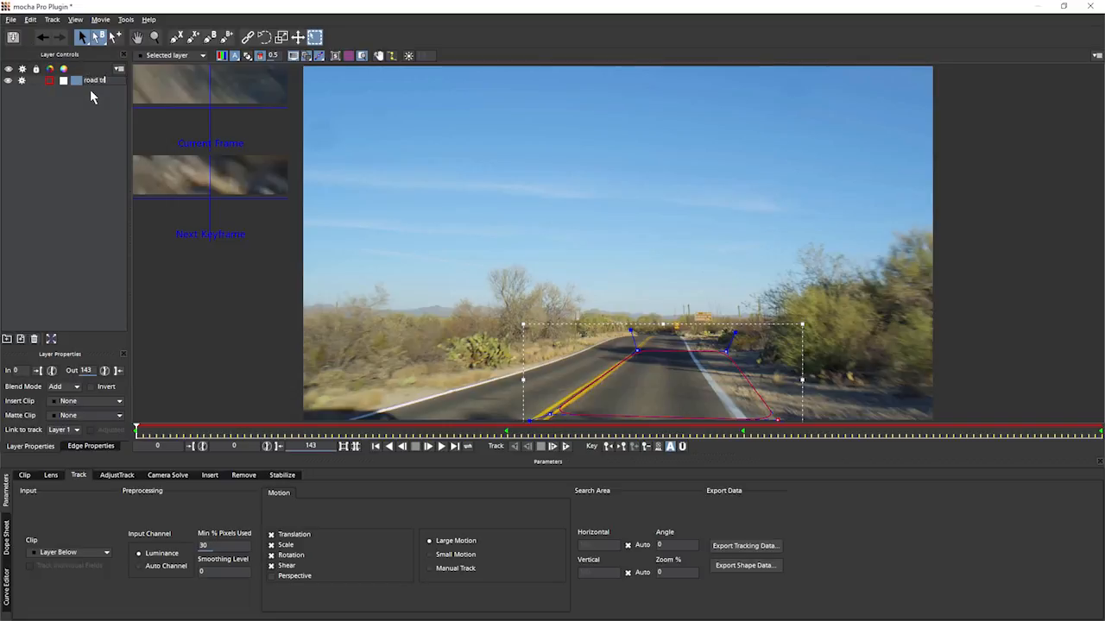
{"action": "type", "text": "ack"}
{"action": "key", "text": "Return"}
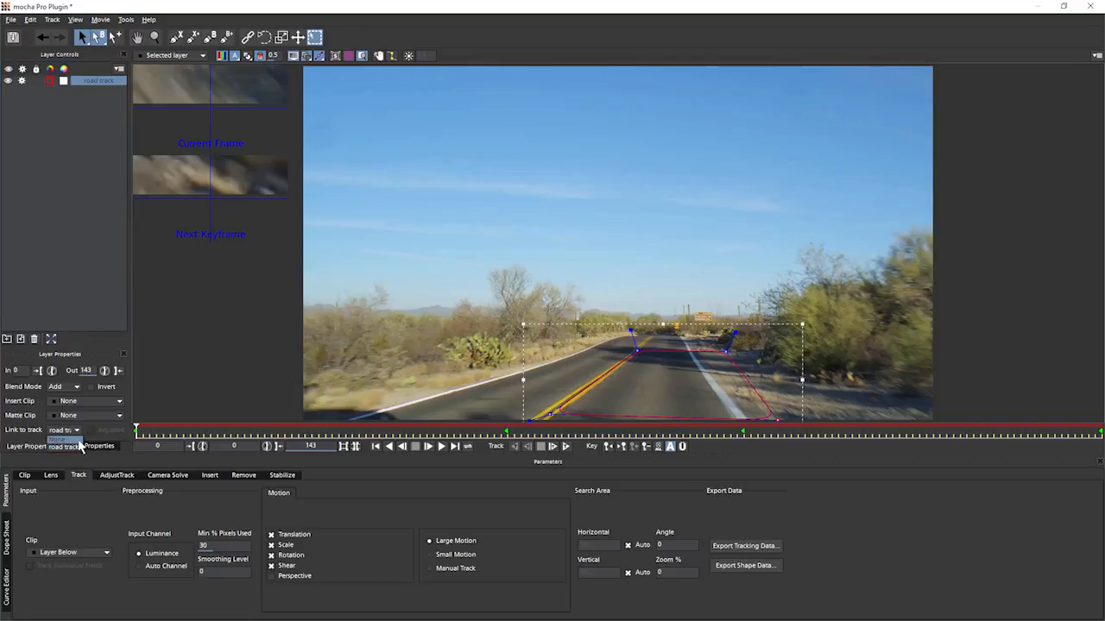
{"action": "left_click", "coordinate": [77, 441]}
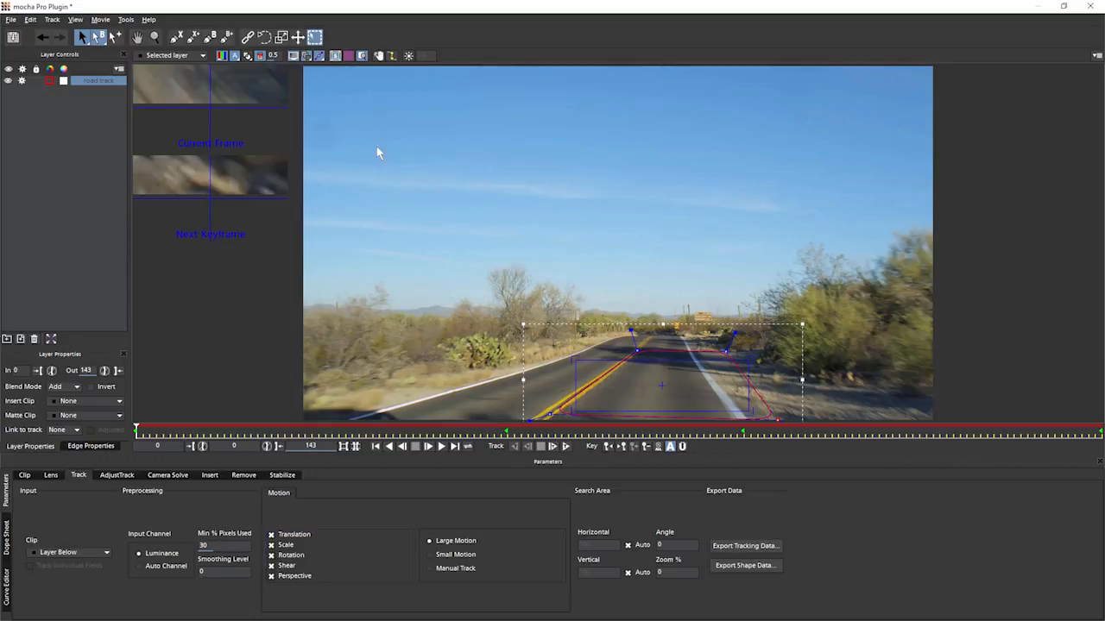
Fit the surface's four corners to the road's white edge lines at frame 0 and set the insert clip to Grid8x8
{"action": "left_click_drag", "start_coordinate": [575, 361], "coordinate": [622, 336]}
{"action": "left_click_drag", "start_coordinate": [750, 361], "coordinate": [685, 337]}
{"action": "left_click_drag", "start_coordinate": [573, 411], "coordinate": [467, 393]}
{"action": "left_click_drag", "start_coordinate": [750, 411], "coordinate": [718, 399]}
{"action": "left_click_drag", "start_coordinate": [622, 336], "coordinate": [616, 334]}
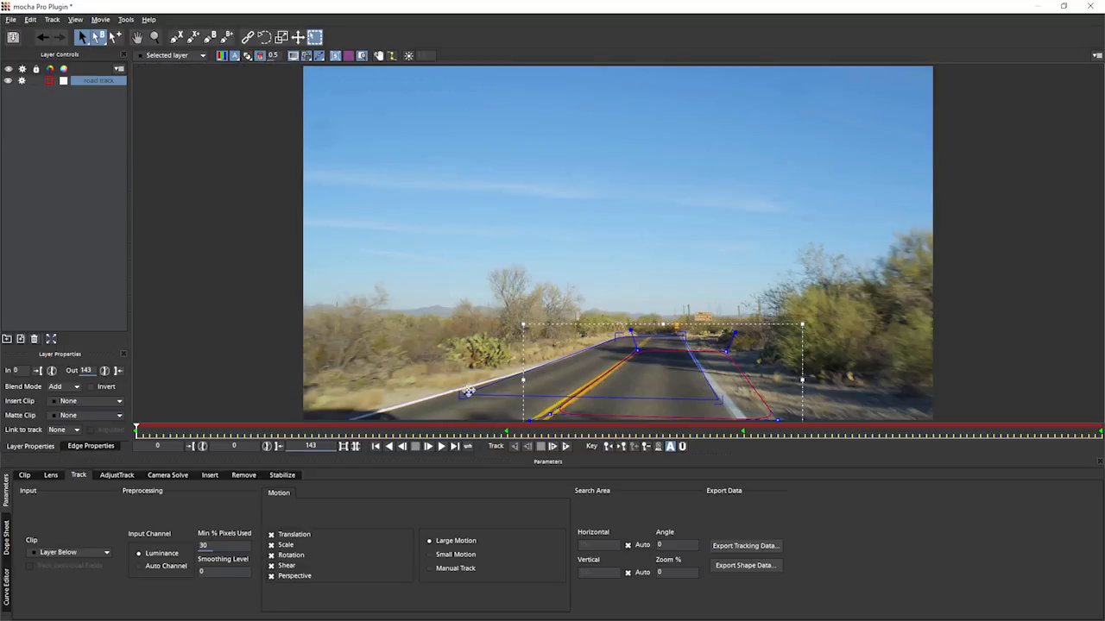
{"action": "left_click_drag", "start_coordinate": [467, 391], "coordinate": [446, 396]}
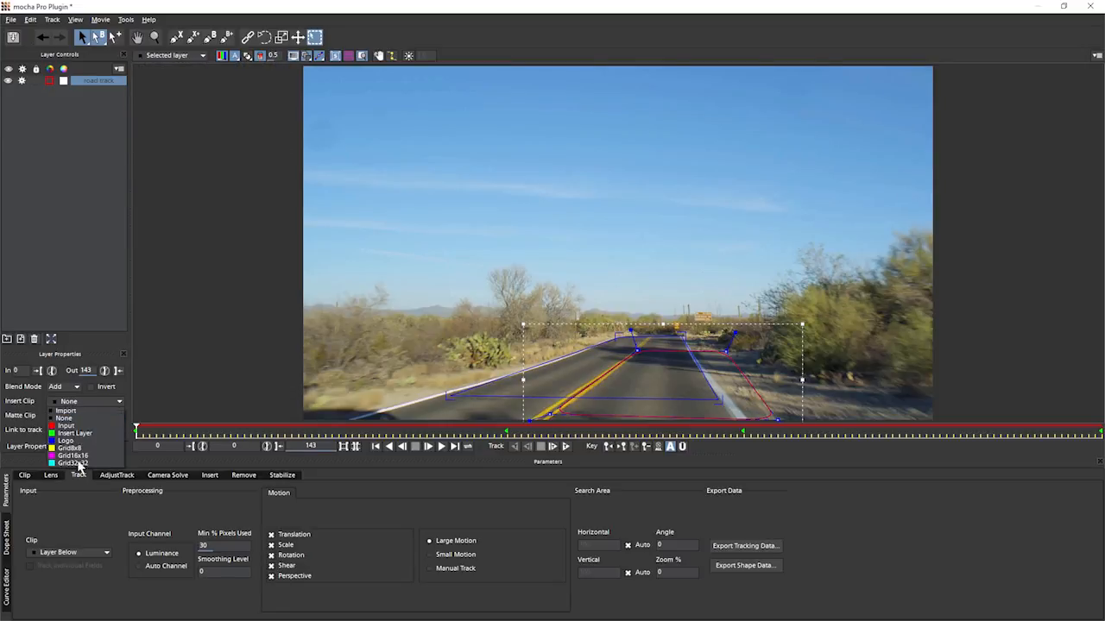
{"action": "left_click", "coordinate": [80, 449]}
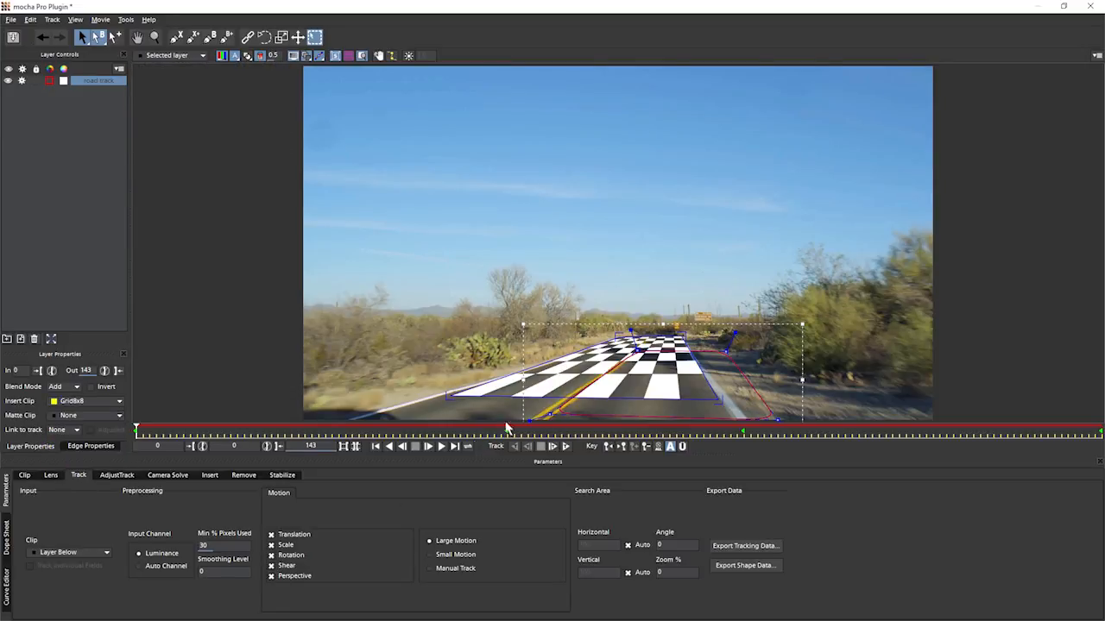
{"action": "left_click_drag", "start_coordinate": [649, 337], "coordinate": [655, 333]}
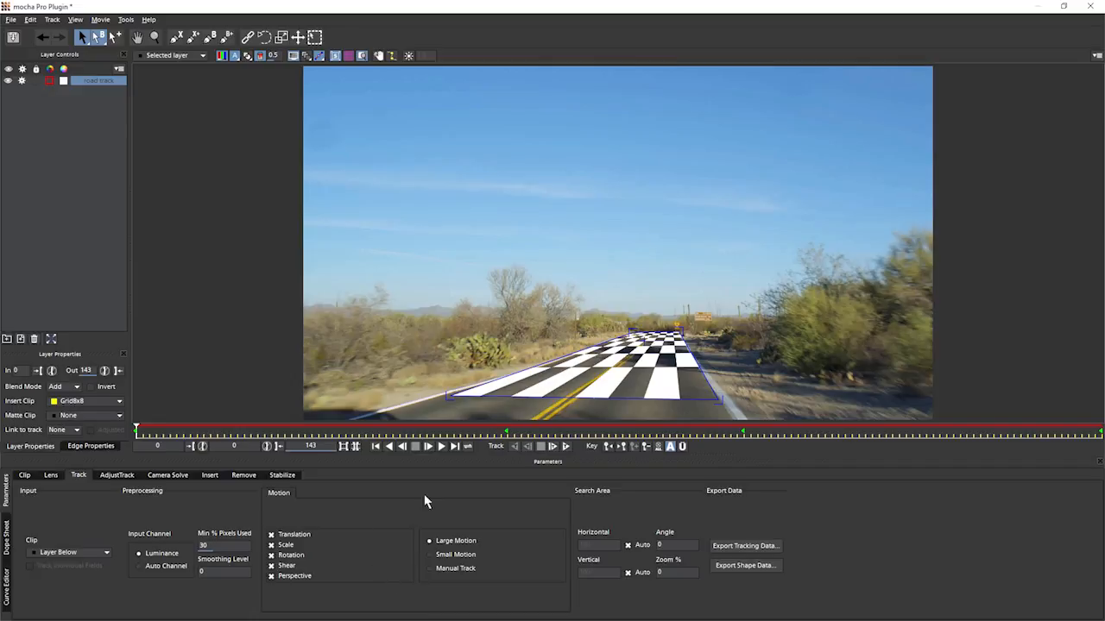
Track the road track layer forward from frame 0 to frame 143, and scrub back to frame 0 to check the grid insert
{"action": "left_click", "coordinate": [566, 447]}
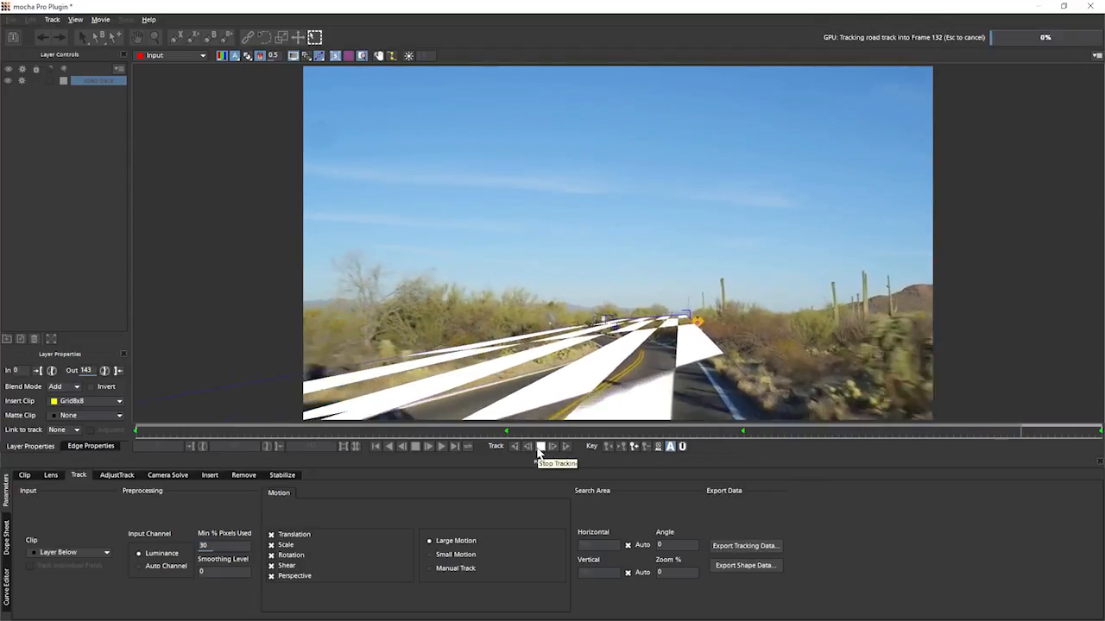
{"action": "mouse_move", "coordinate": [658, 319]}
{"action": "left_mouse_down"}
{"action": "mouse_move", "coordinate": [645, 363]}
{"action": "mouse_move", "coordinate": [657, 332]}
{"action": "left_mouse_up"}
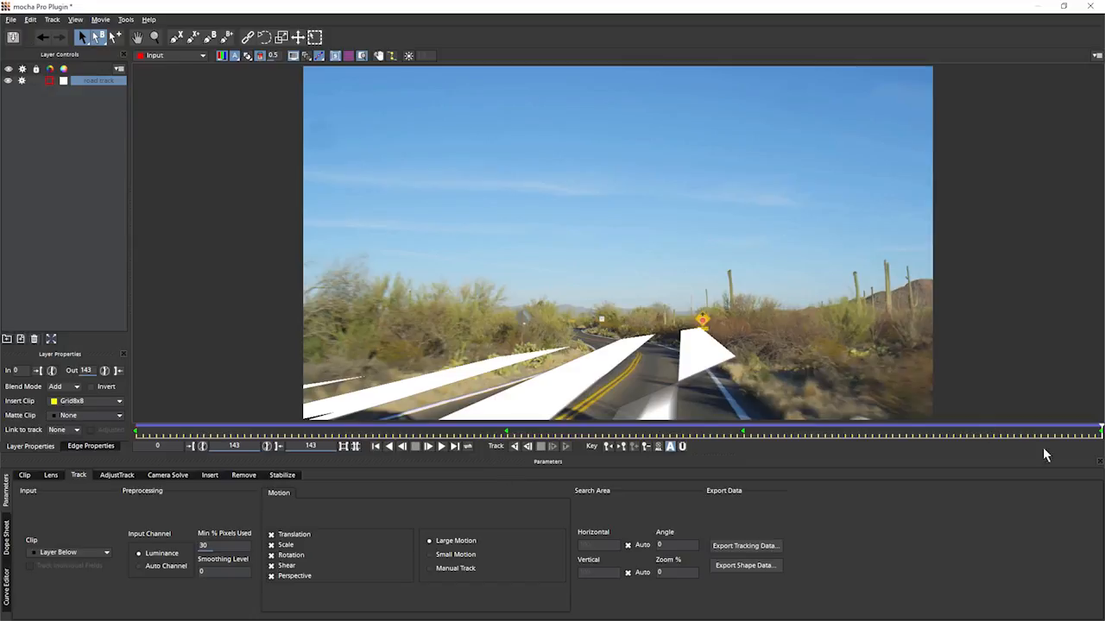
{"action": "left_click_drag", "start_coordinate": [1098, 430], "coordinate": [465, 461]}
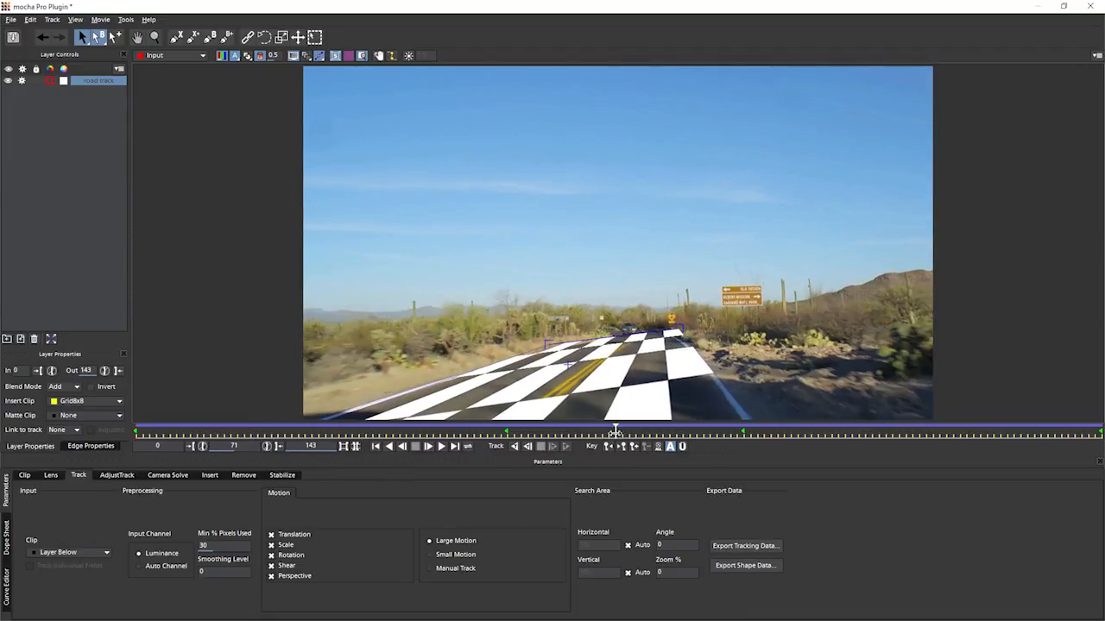
{"action": "left_click_drag", "start_coordinate": [611, 429], "coordinate": [82, 458]}
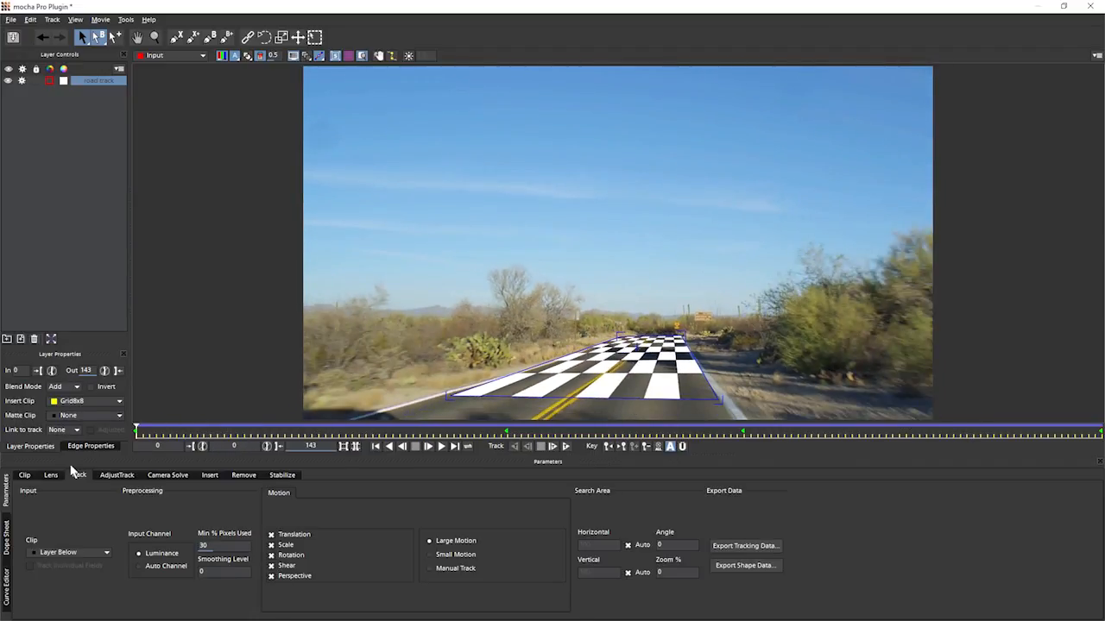
Turn off processing for the road track layer, set its insert clip to None, and hide the layer
{"action": "left_click", "coordinate": [8, 81]}
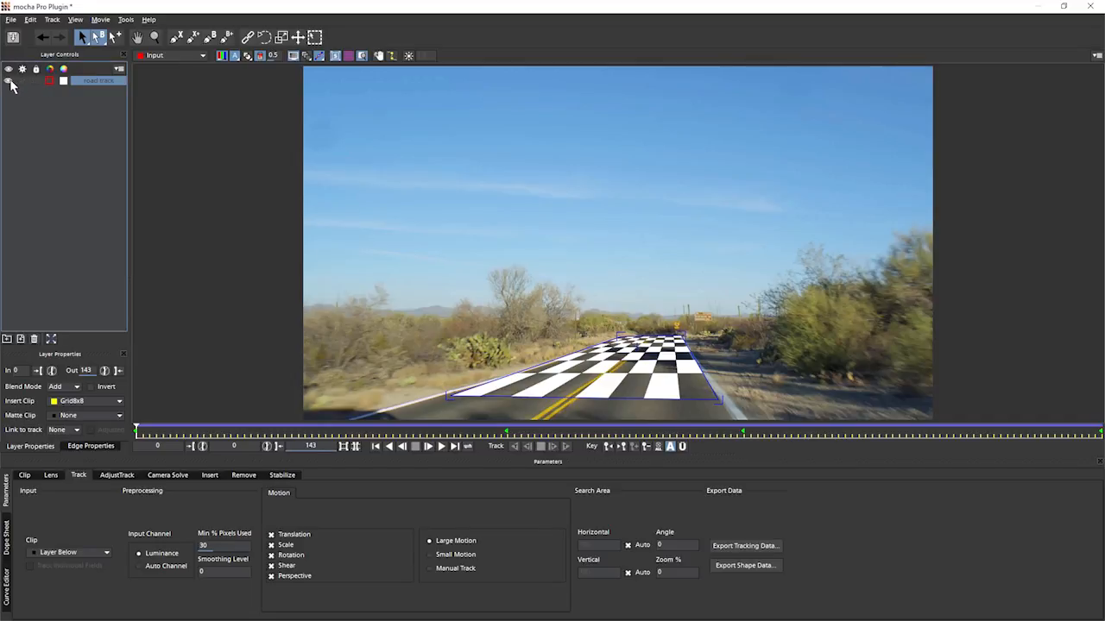
{"action": "left_click", "coordinate": [7, 81]}
{"action": "left_click", "coordinate": [95, 401]}
{"action": "left_click", "coordinate": [86, 414]}
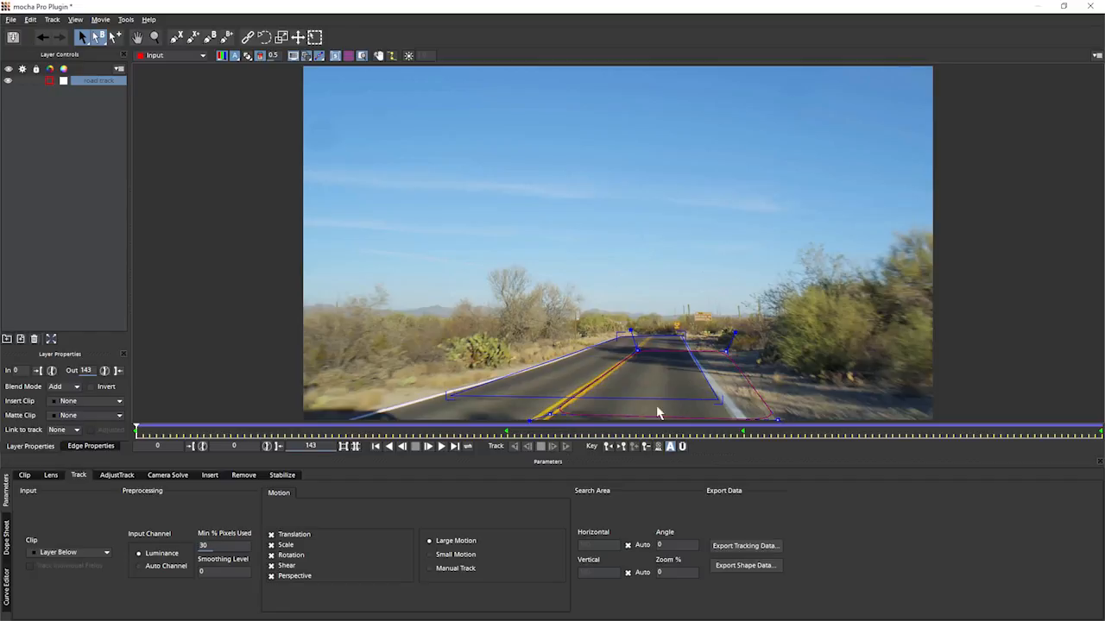
{"action": "left_click", "coordinate": [8, 82]}
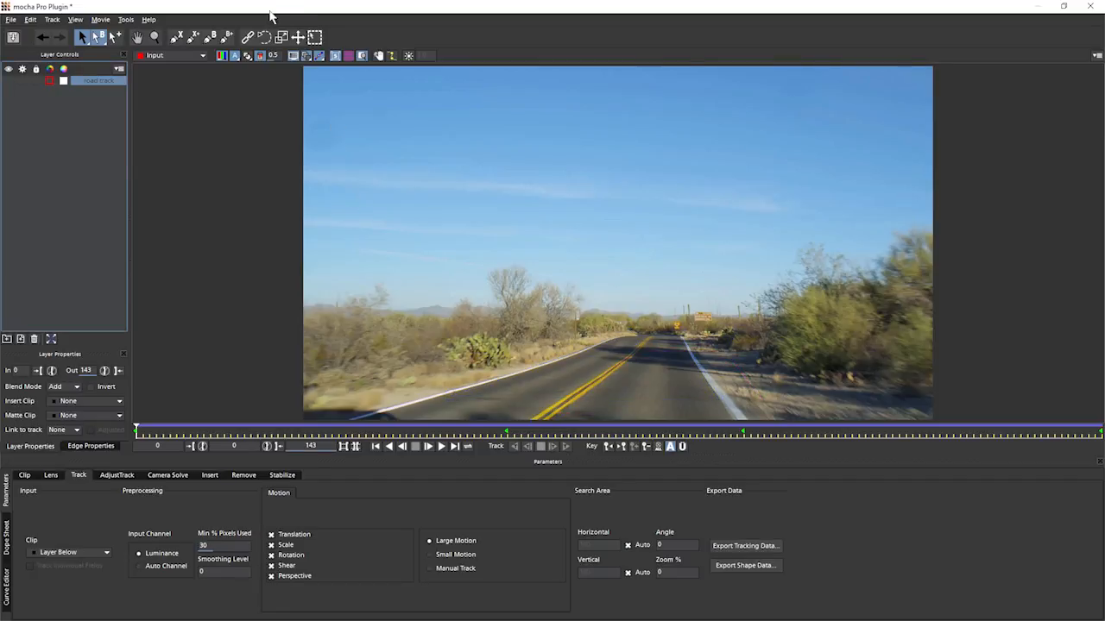
Draw a four-point X-spline across the near part of the right lane at frame 0, and set its link to track to None
{"action": "left_click", "coordinate": [176, 37]}
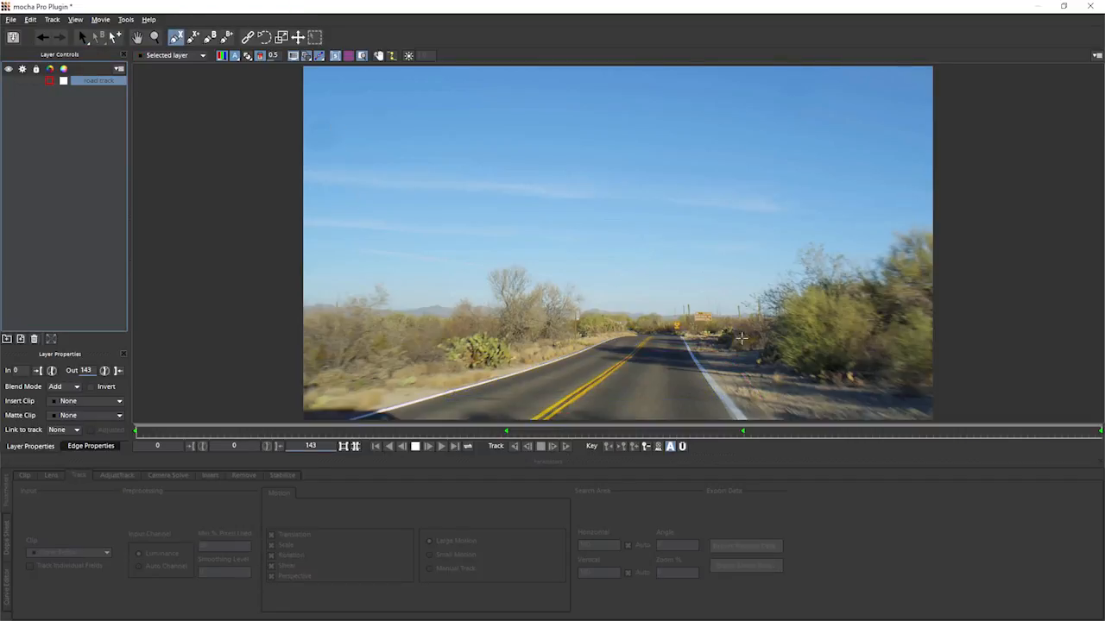
{"action": "left_click", "coordinate": [768, 417]}
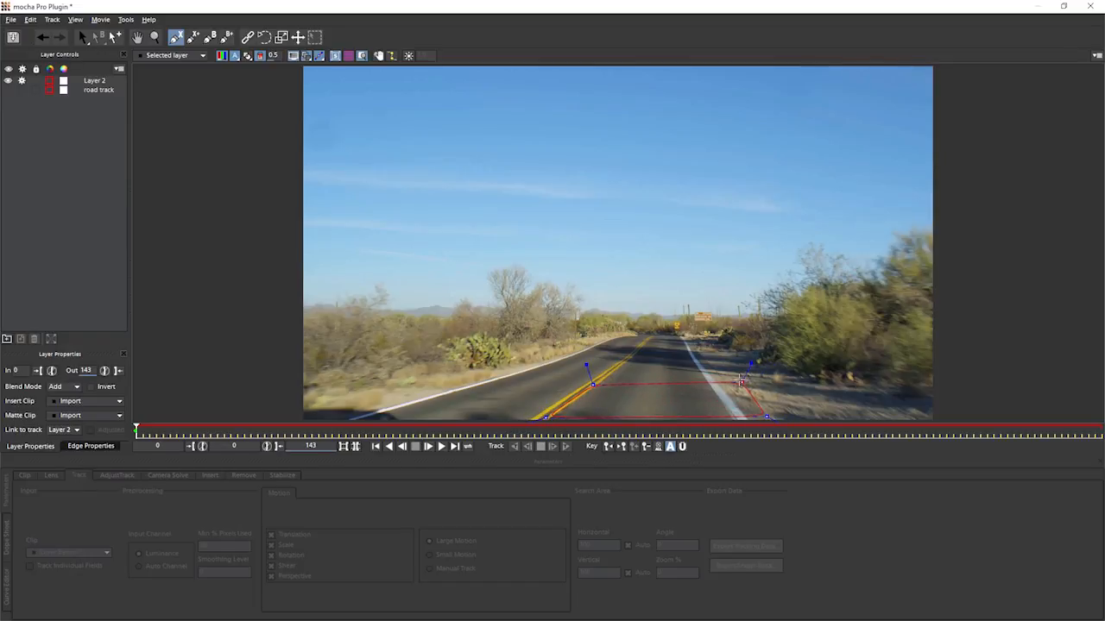
{"action": "right_click", "coordinate": [740, 380]}
{"action": "left_click", "coordinate": [88, 429]}
{"action": "left_click", "coordinate": [62, 437]}
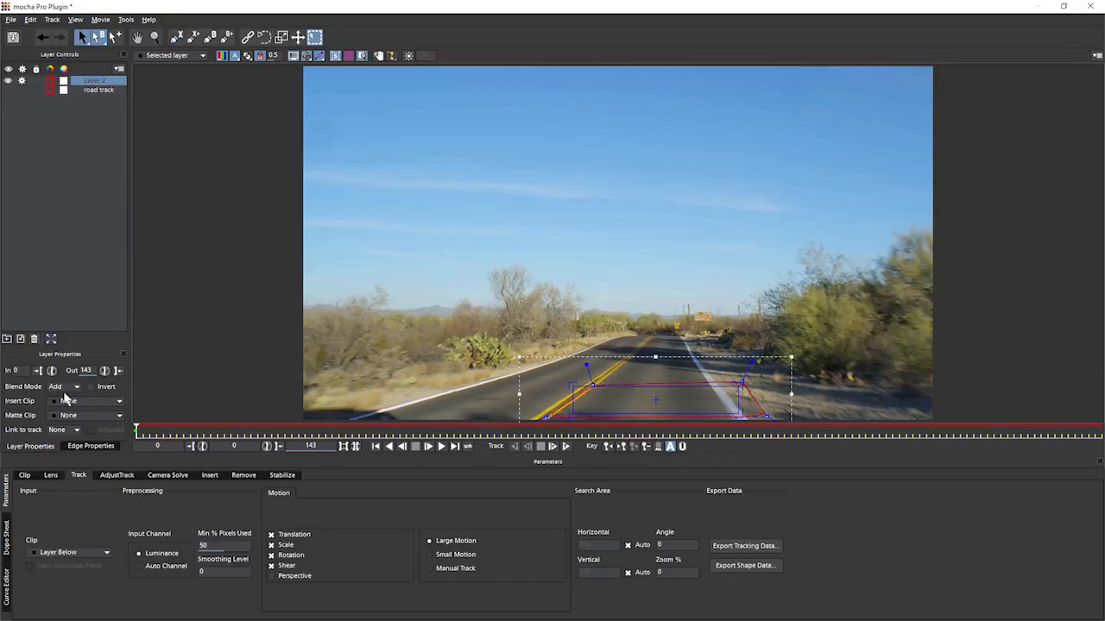
Rename the new layer as road 2 track and enable Perspective in its tracking motion
{"action": "double_click", "coordinate": [98, 83]}
{"action": "type", "text": "road 2 track"}
{"action": "key", "text": "Return"}
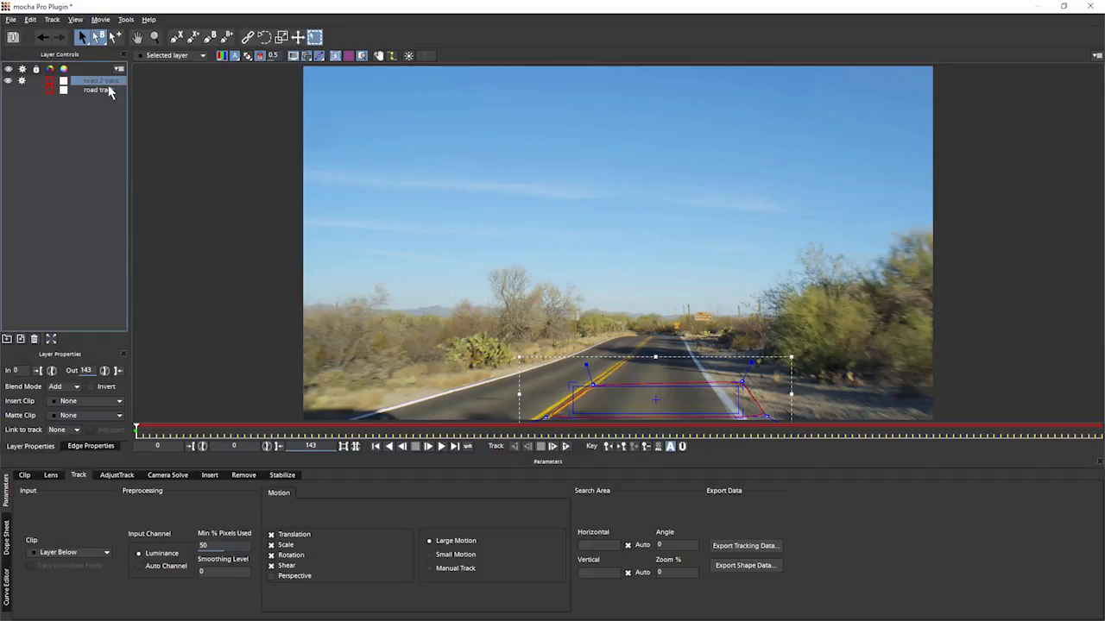
{"action": "left_click", "coordinate": [272, 576]}
Fit the road 2 track surface's corners to the road's white edge lines and set its insert clip to Grid8x8
{"action": "left_click_drag", "start_coordinate": [573, 387], "coordinate": [611, 338]}
{"action": "left_click_drag", "start_coordinate": [573, 414], "coordinate": [354, 418]}
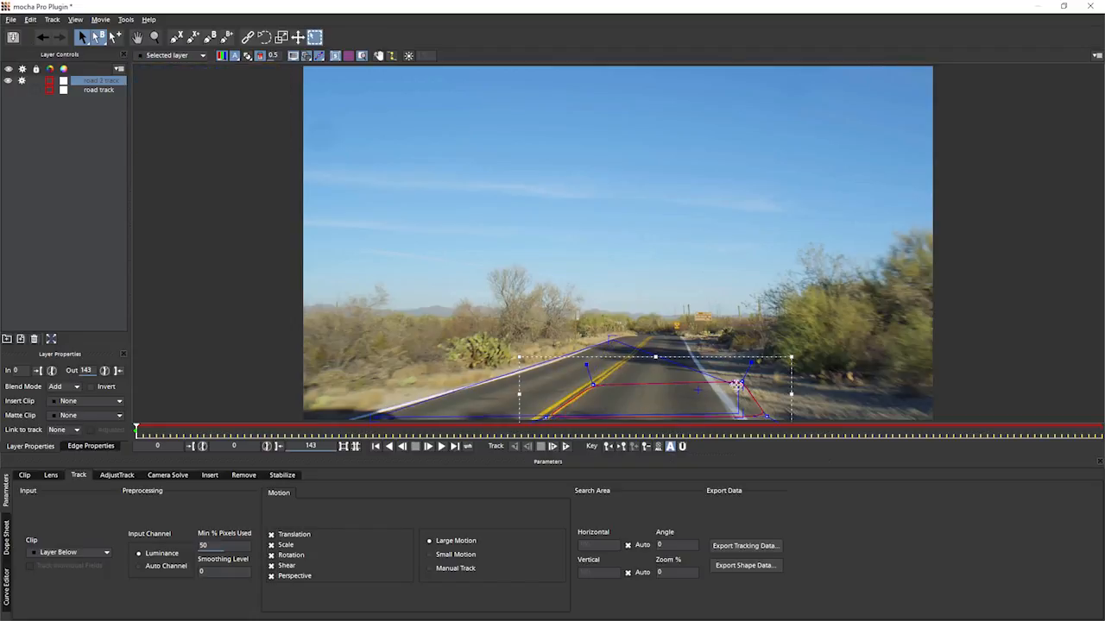
{"action": "left_click_drag", "start_coordinate": [739, 386], "coordinate": [686, 338]}
{"action": "left_click", "coordinate": [86, 401]}
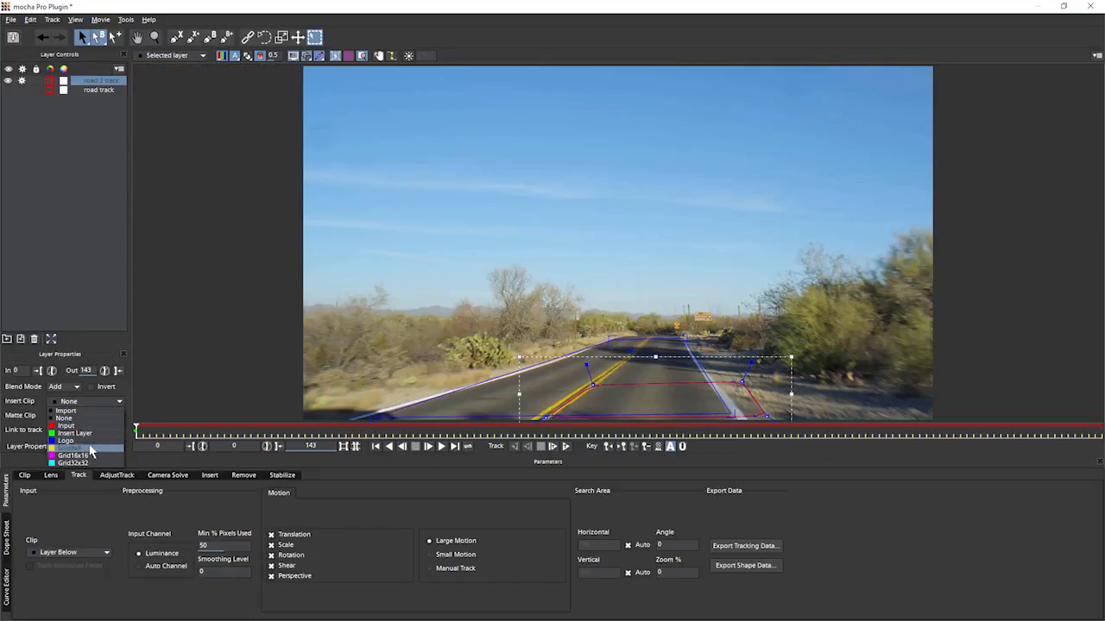
{"action": "left_click", "coordinate": [94, 449]}
Track road 2 track forward from frame 0, dismiss the tracking messages, and play the tracked range from the start to check the grid
{"action": "left_click", "coordinate": [565, 446]}
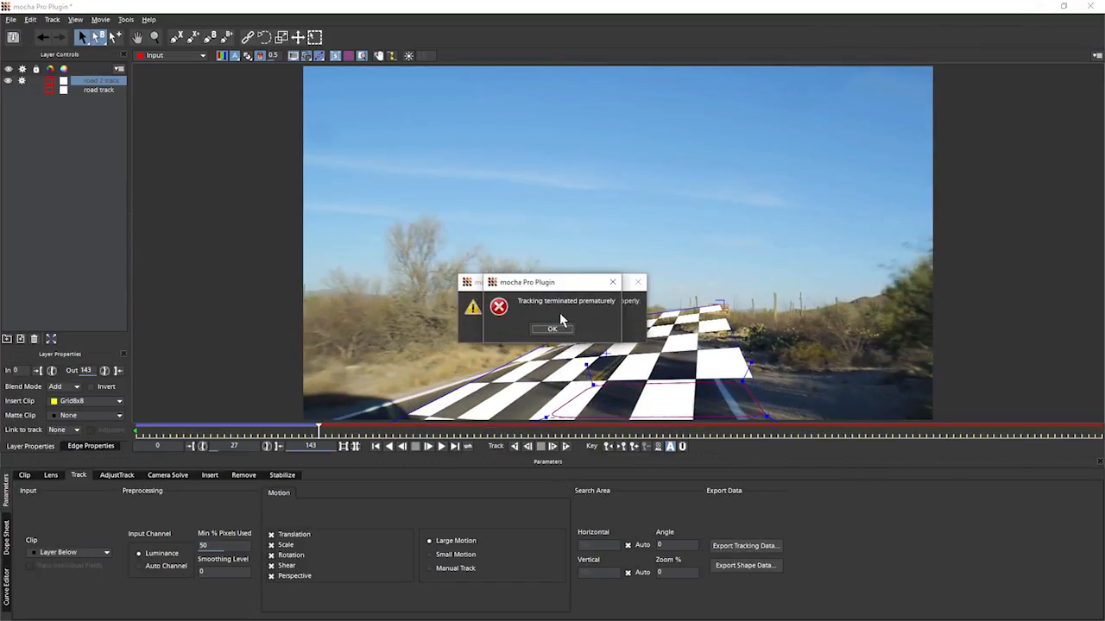
{"action": "left_click", "coordinate": [553, 328]}
{"action": "left_click", "coordinate": [551, 332]}
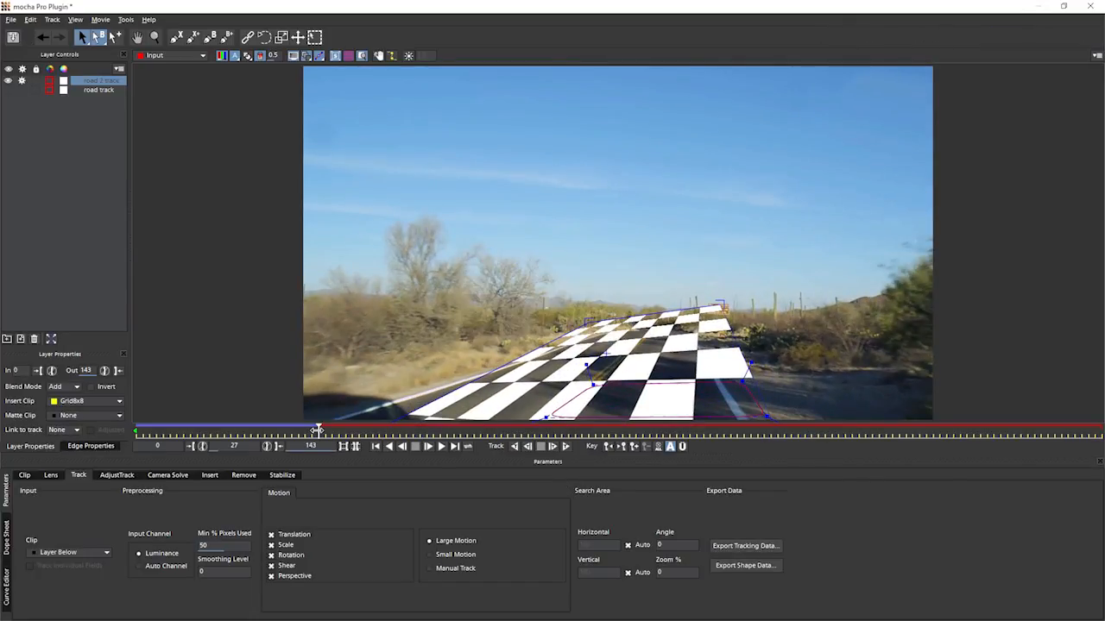
{"action": "left_click_drag", "start_coordinate": [317, 430], "coordinate": [127, 430]}
{"action": "key", "text": "space"}
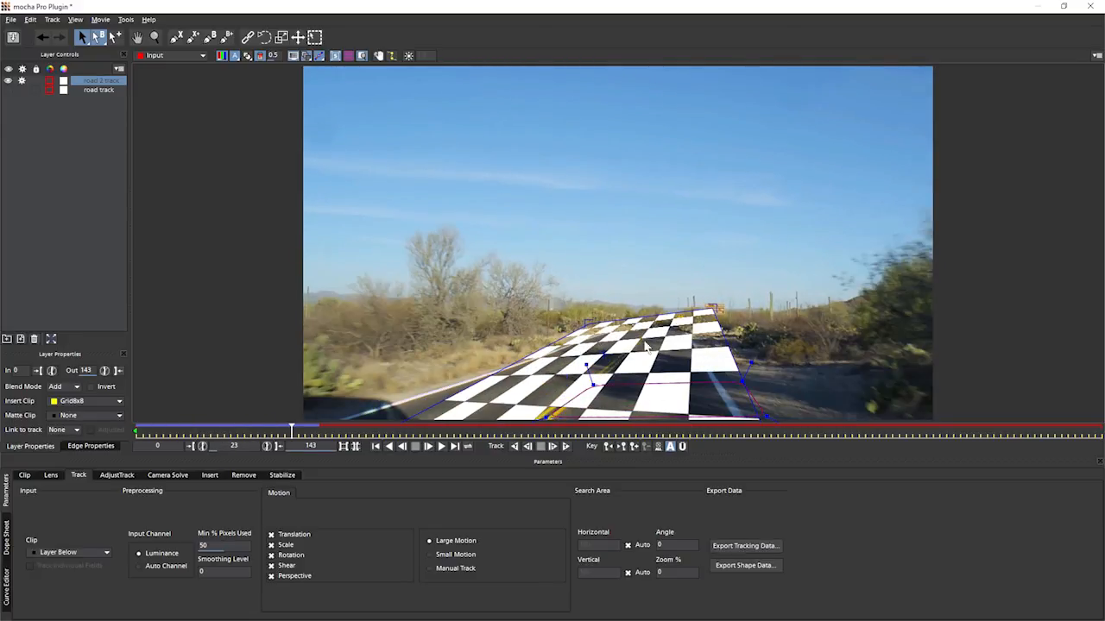
{"action": "left_click_drag", "start_coordinate": [663, 391], "coordinate": [425, 381]}
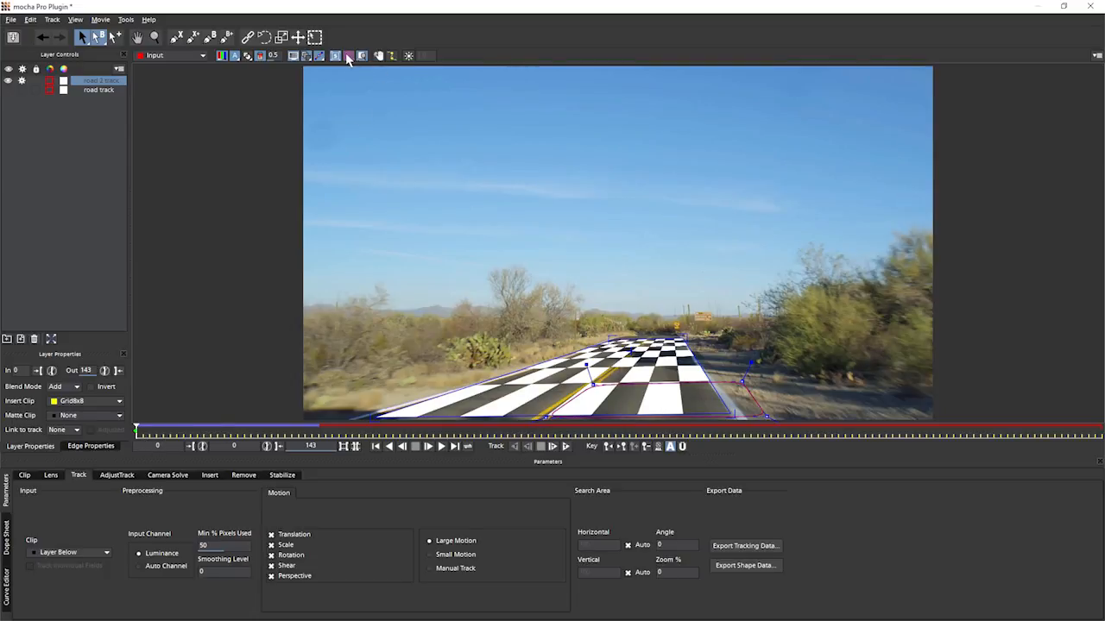
Set the road 2 track layer's insert clip to None, play the shot to review the surface outline, and return to frame 0
{"action": "left_click", "coordinate": [72, 402]}
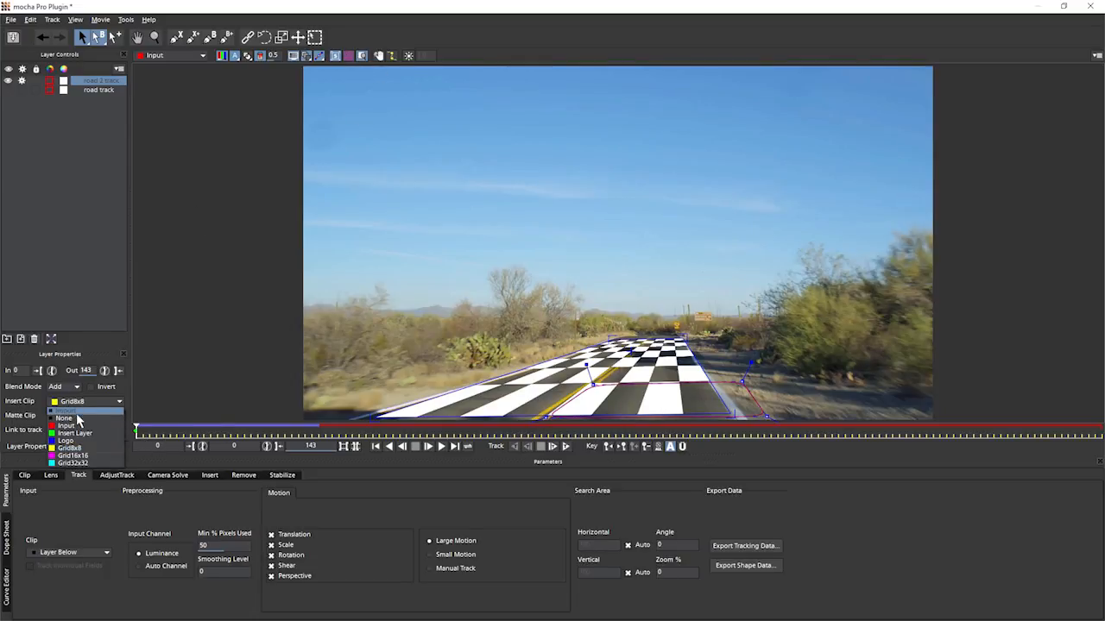
{"action": "left_click", "coordinate": [80, 415]}
{"action": "key", "text": "space"}
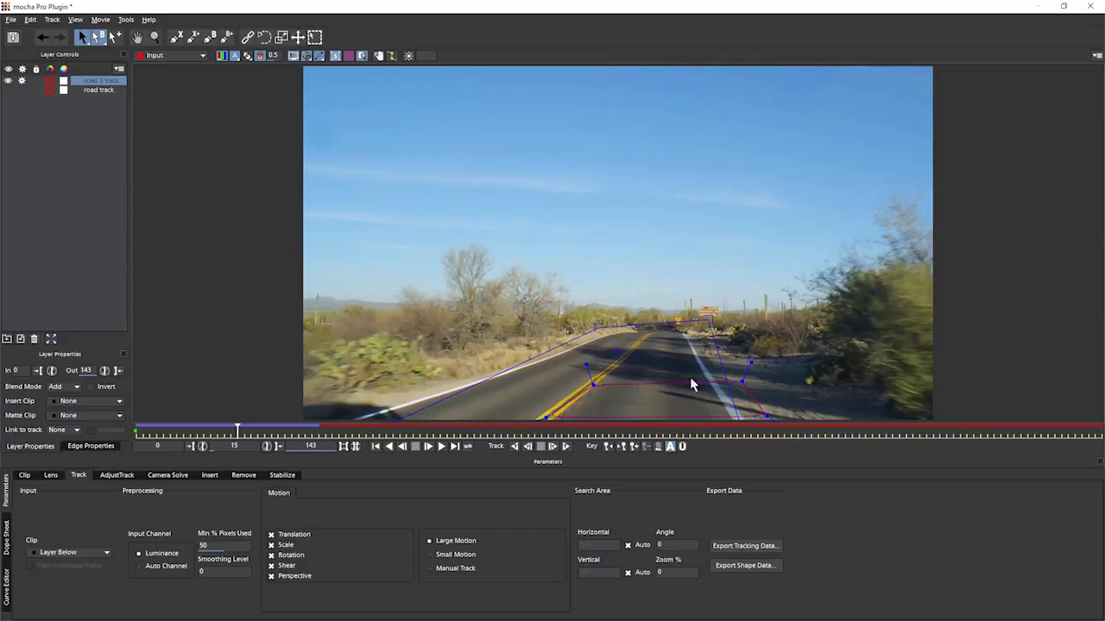
{"action": "left_click_drag", "start_coordinate": [243, 439], "coordinate": [132, 417]}
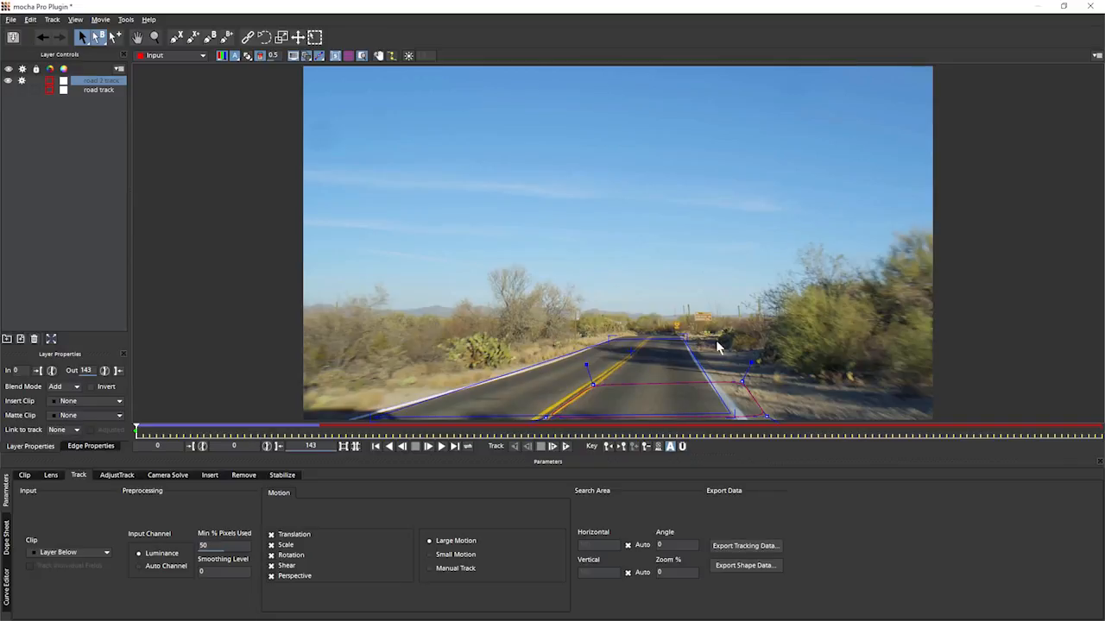
Turn off processing for the road 2 track layer, hide it, and move the playhead to frame 97
{"action": "left_click", "coordinate": [22, 80]}
{"action": "left_click", "coordinate": [9, 81]}
{"action": "left_click_drag", "start_coordinate": [432, 432], "coordinate": [770, 430]}
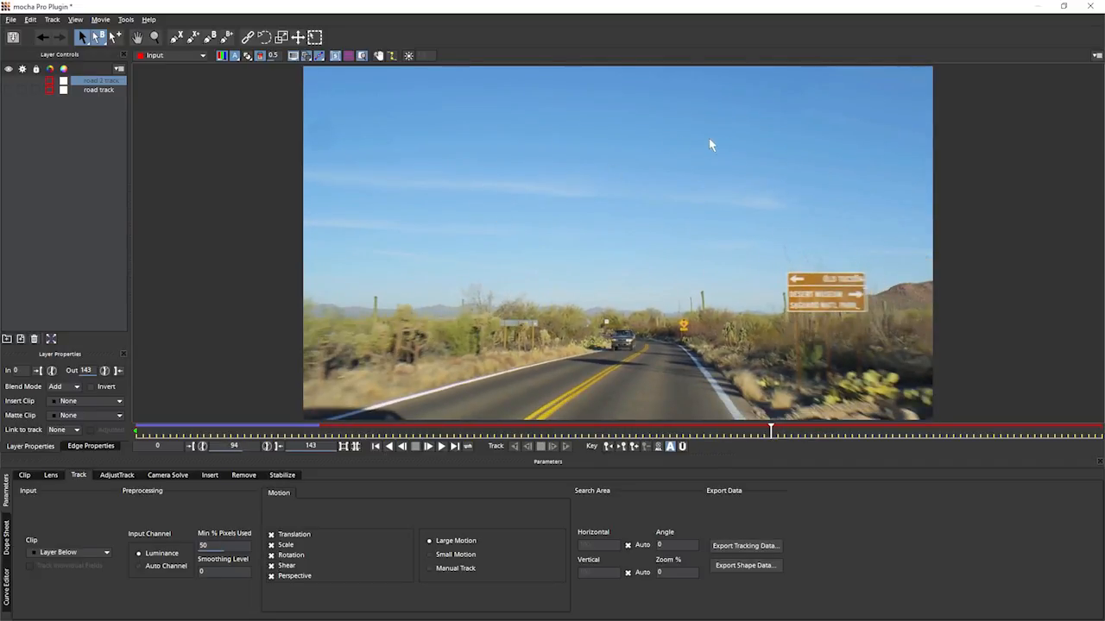
{"action": "mouse_move", "coordinate": [770, 430]}
{"action": "left_mouse_down"}
{"action": "mouse_move", "coordinate": [797, 430]}
{"action": "mouse_move", "coordinate": [671, 434]}
{"action": "mouse_move", "coordinate": [811, 430]}
{"action": "mouse_move", "coordinate": [792, 428]}
{"action": "left_mouse_up"}
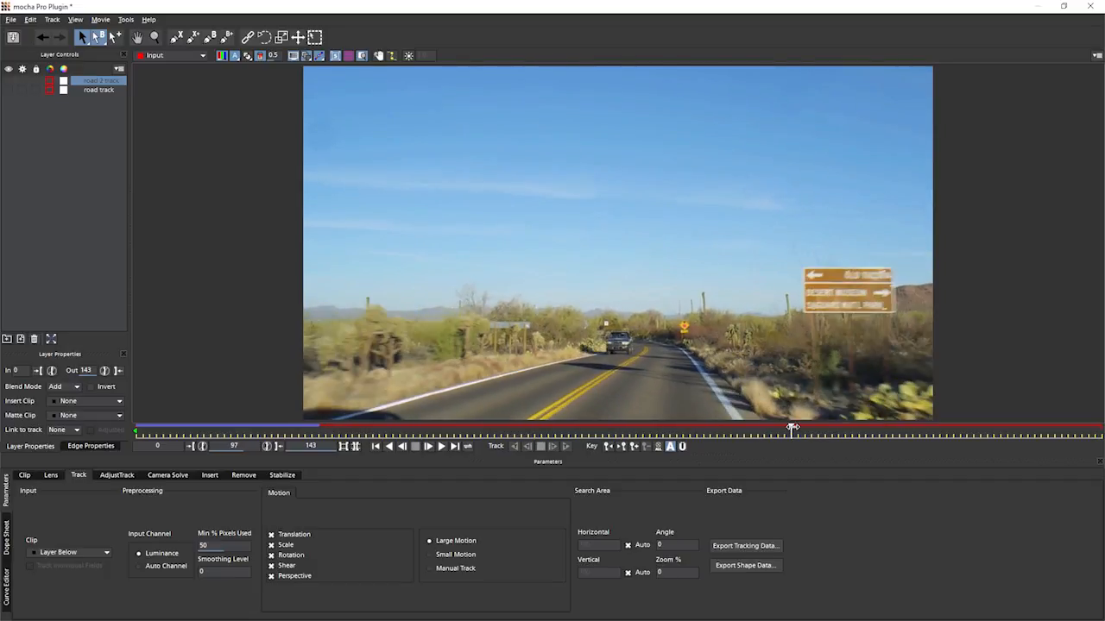
Draw a closed four-point X-spline around the brown road sign at frame 97 on a new layer
{"action": "left_click", "coordinate": [176, 38]}
{"action": "left_click", "coordinate": [807, 271]}
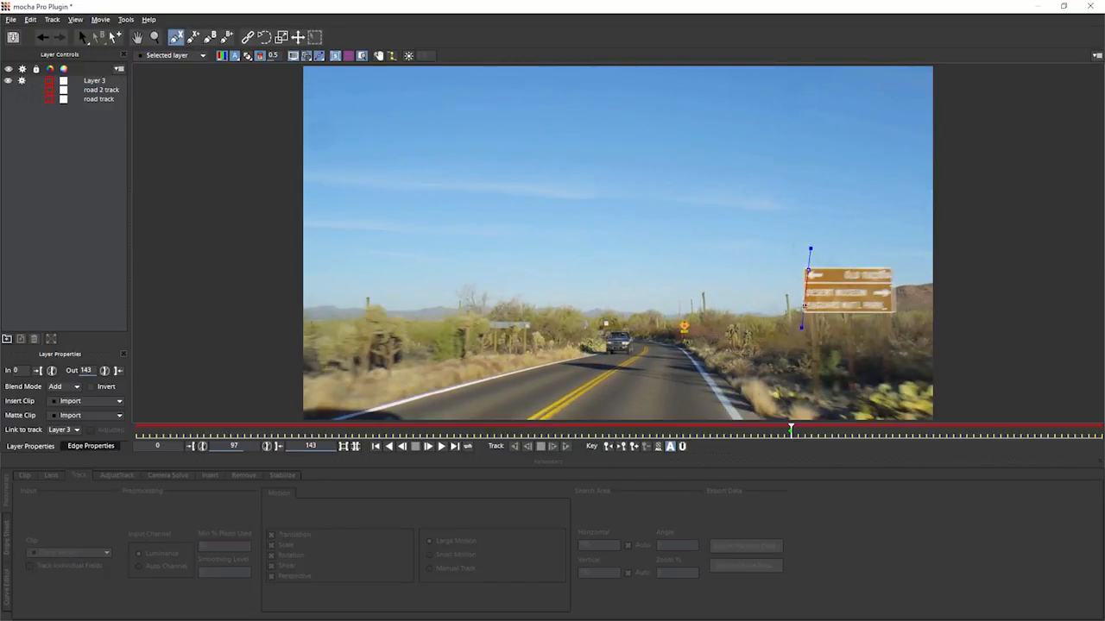
{"action": "left_click", "coordinate": [808, 310]}
{"action": "left_click", "coordinate": [895, 310]}
{"action": "left_click", "coordinate": [888, 265]}
{"action": "right_click", "coordinate": [898, 259]}
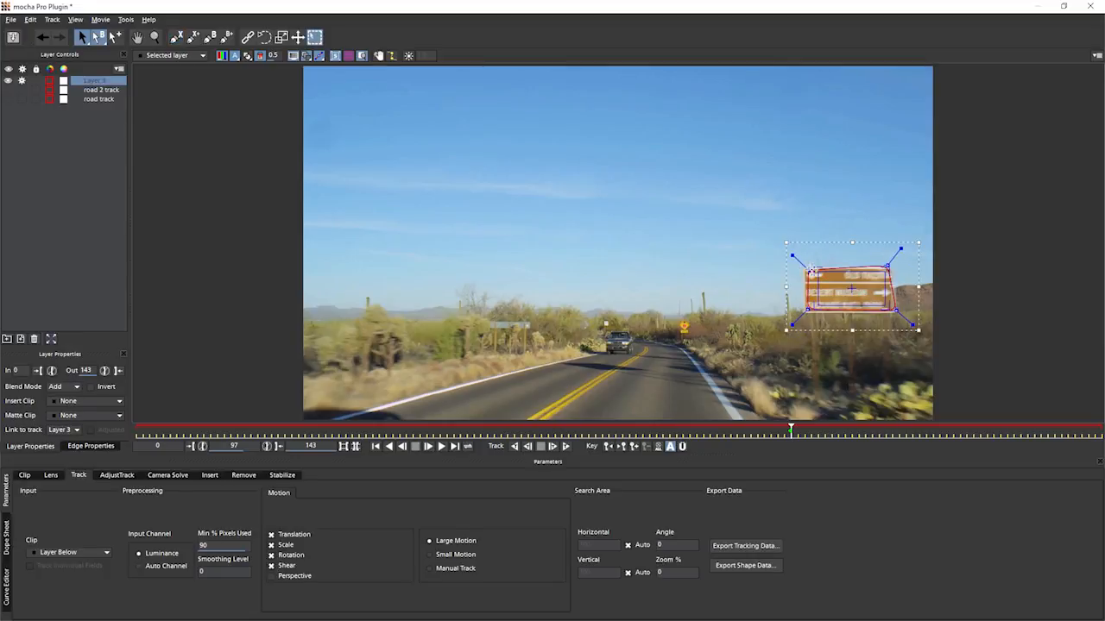
Adjust the sign spline's four corner points outward so the outline encloses the sign's white border
{"action": "left_click_drag", "start_coordinate": [808, 270], "coordinate": [802, 268]}
{"action": "left_click_drag", "start_coordinate": [808, 309], "coordinate": [800, 312]}
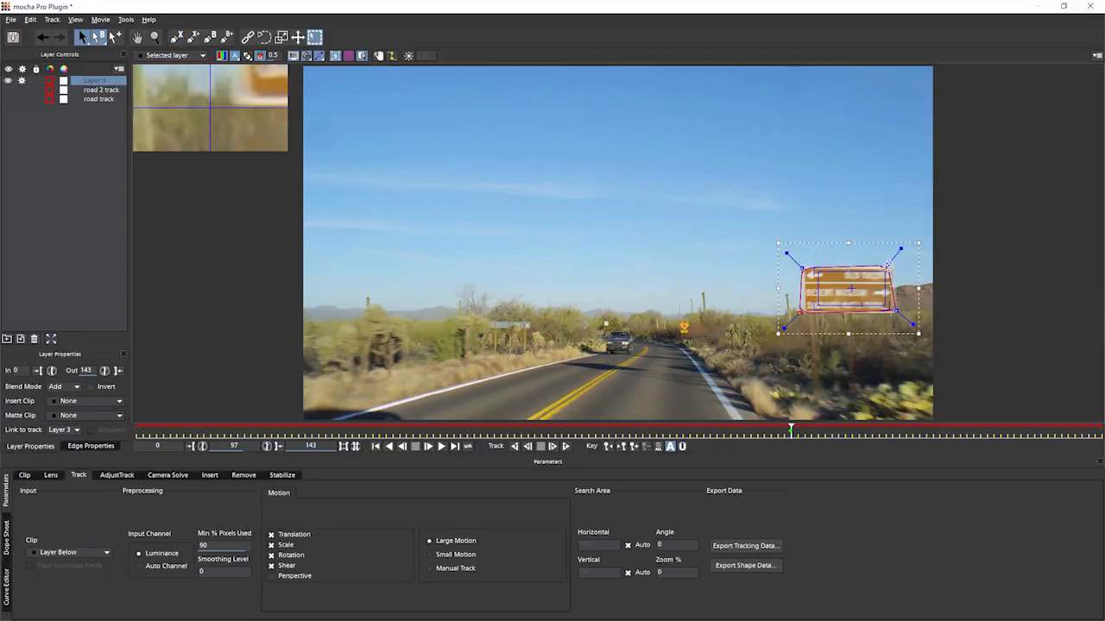
{"action": "left_click_drag", "start_coordinate": [888, 265], "coordinate": [891, 266]}
{"action": "left_click_drag", "start_coordinate": [895, 310], "coordinate": [897, 312]}
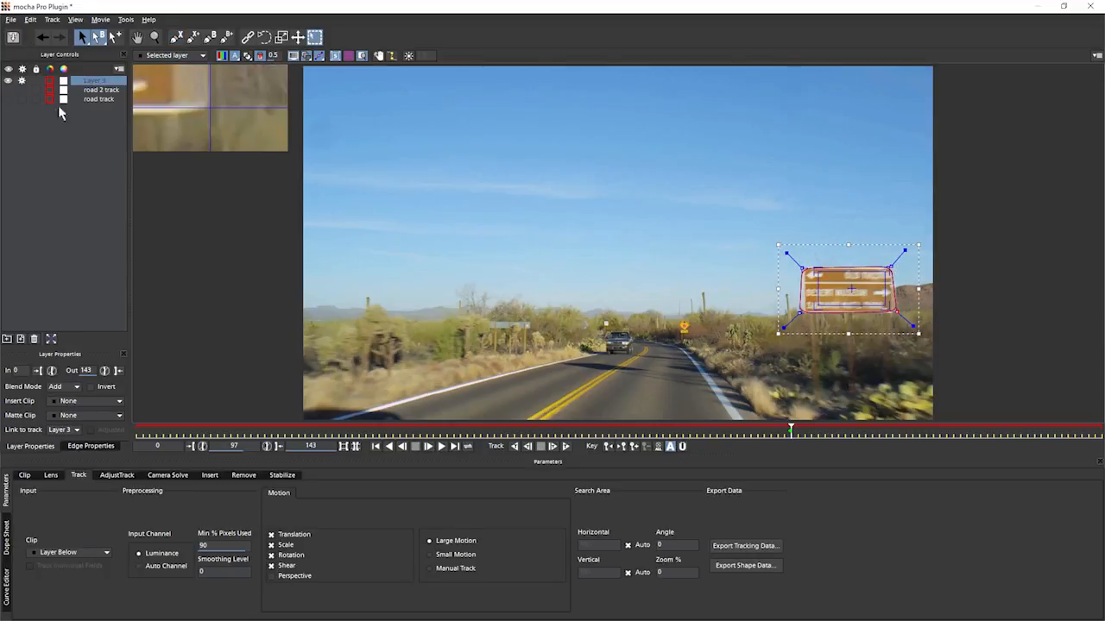
Draw a second closed four-point X-spline on its own layer in the open sky above the desert left of the road
{"action": "left_click", "coordinate": [177, 37]}
{"action": "left_click", "coordinate": [353, 151]}
{"action": "left_click", "coordinate": [357, 266]}
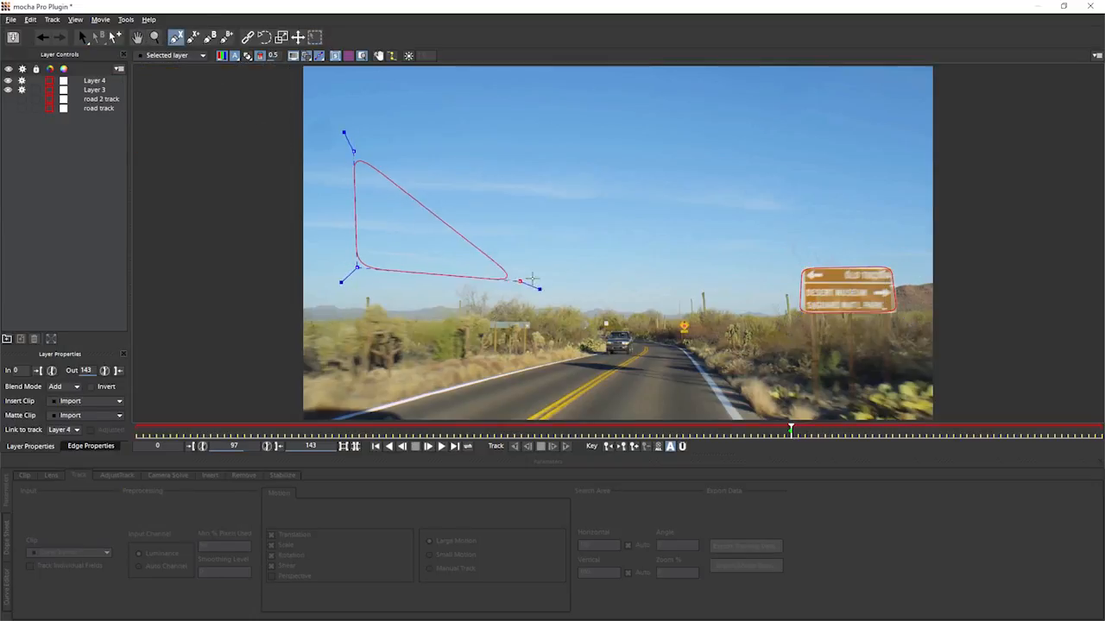
{"action": "left_click", "coordinate": [561, 275]}
{"action": "left_click", "coordinate": [609, 158]}
{"action": "right_click", "coordinate": [520, 276]}
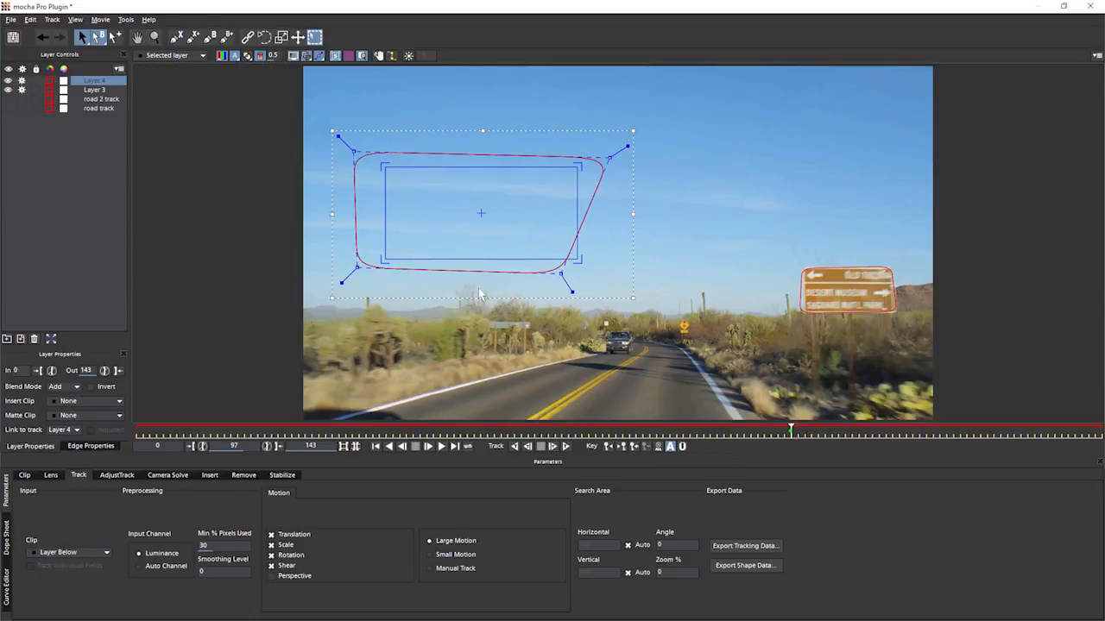